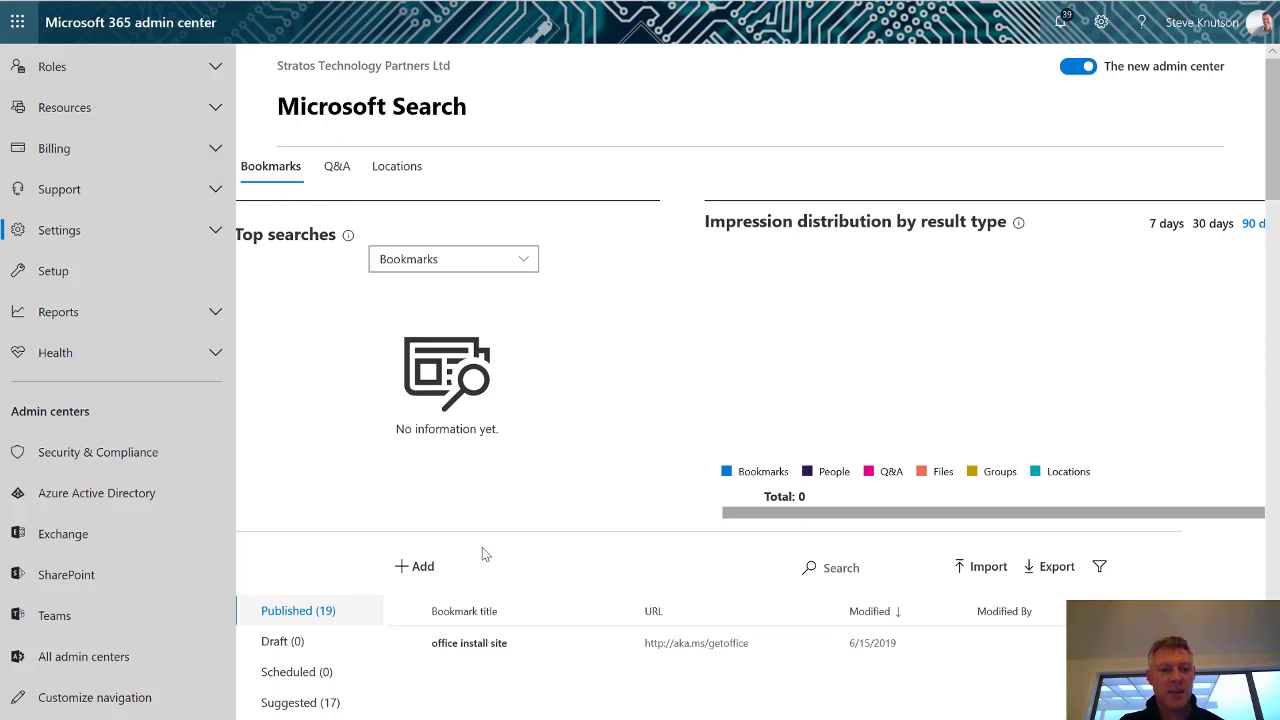
- Start a new Microsoft Search bookmark and title it "Company Website"
left_click(424, 566)
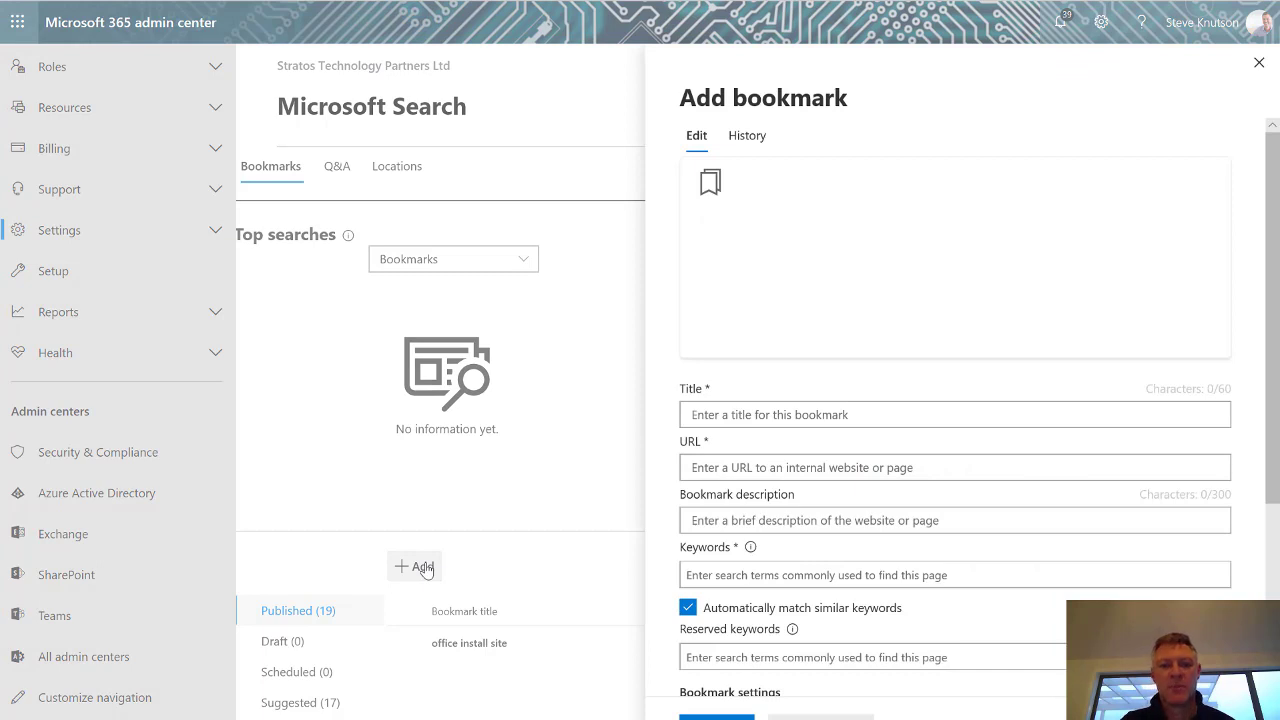
left_click(863, 413)
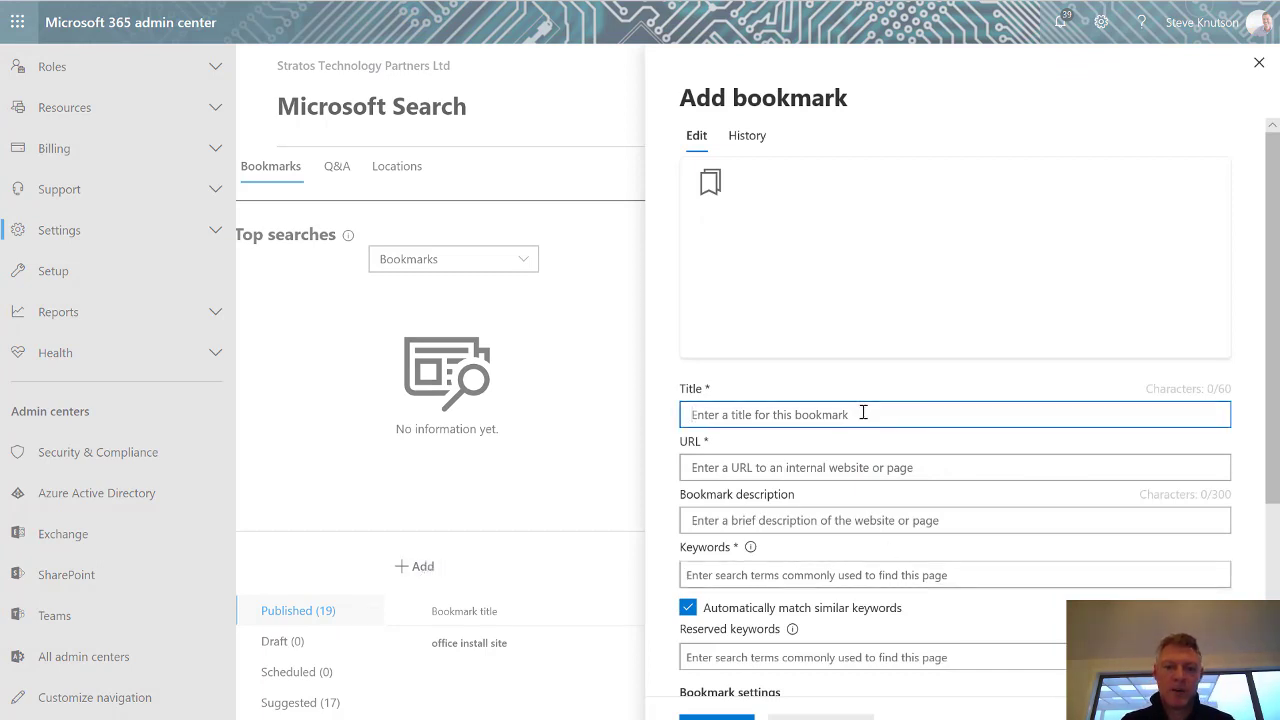
type("Compu")
key("BackSpace")
key("BackSpace")
key("BackSpace")
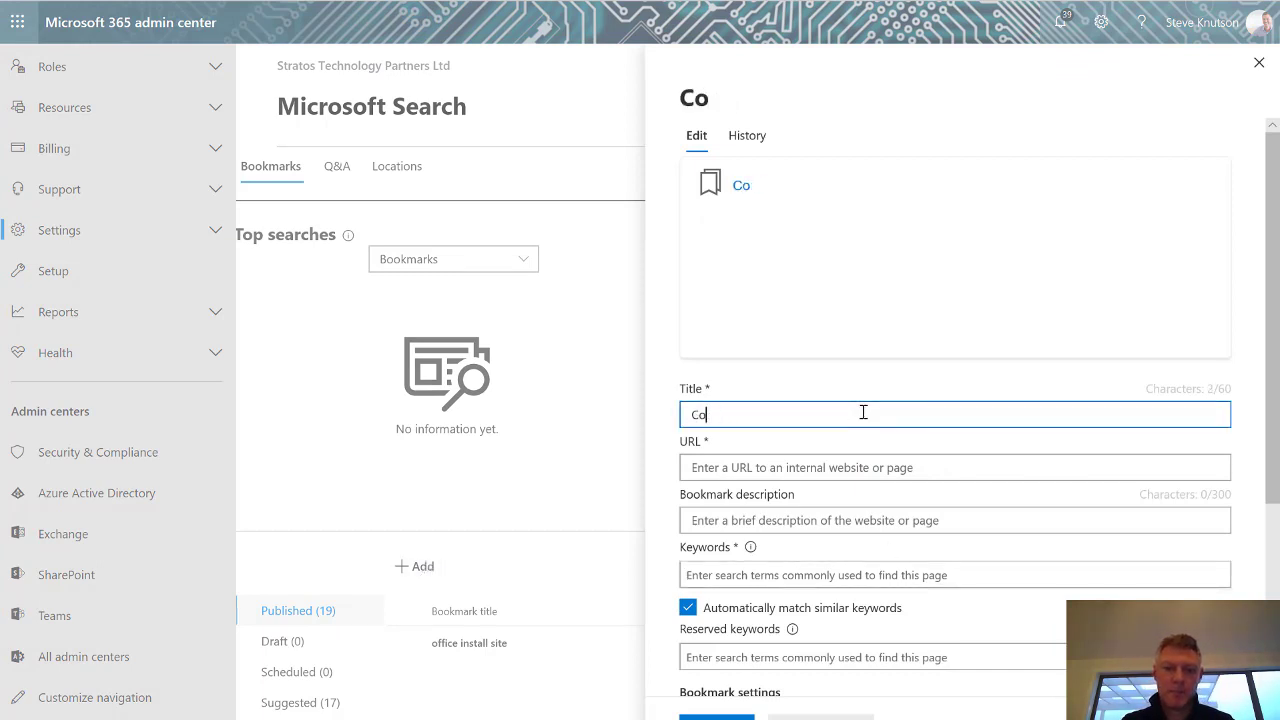
type("mpany Web")
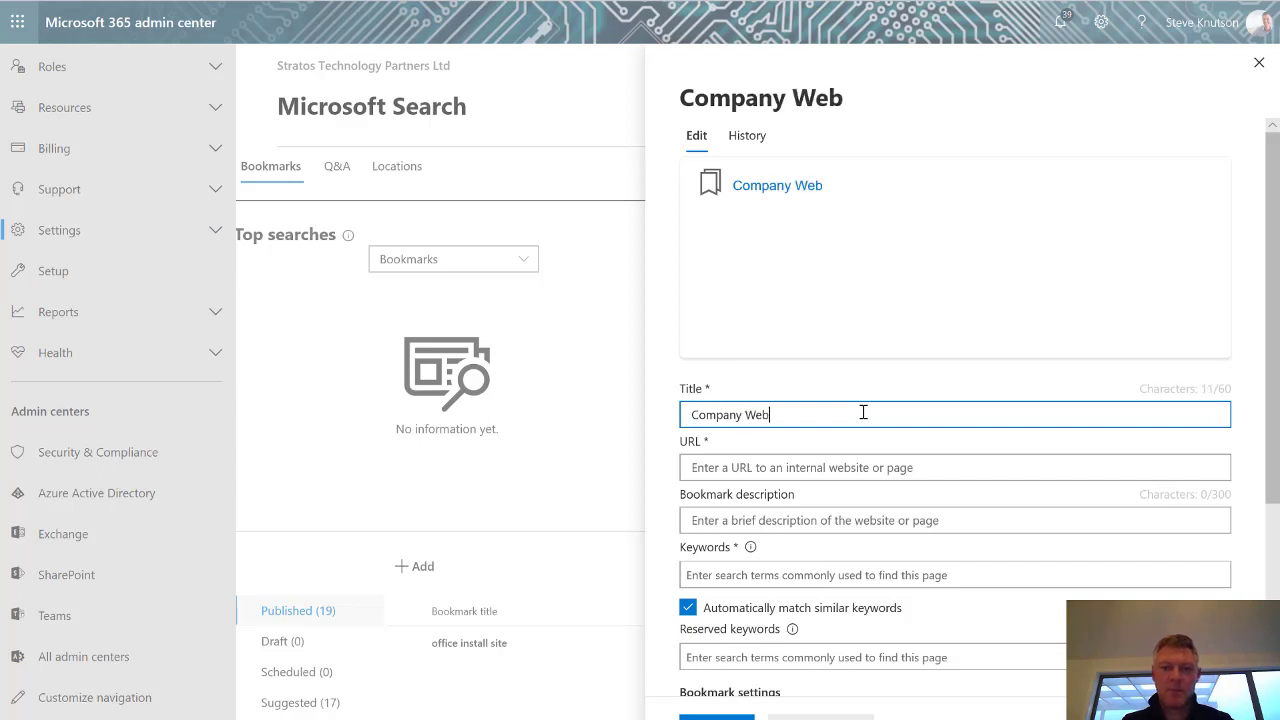
type("site")
key("Tab")
type("h")
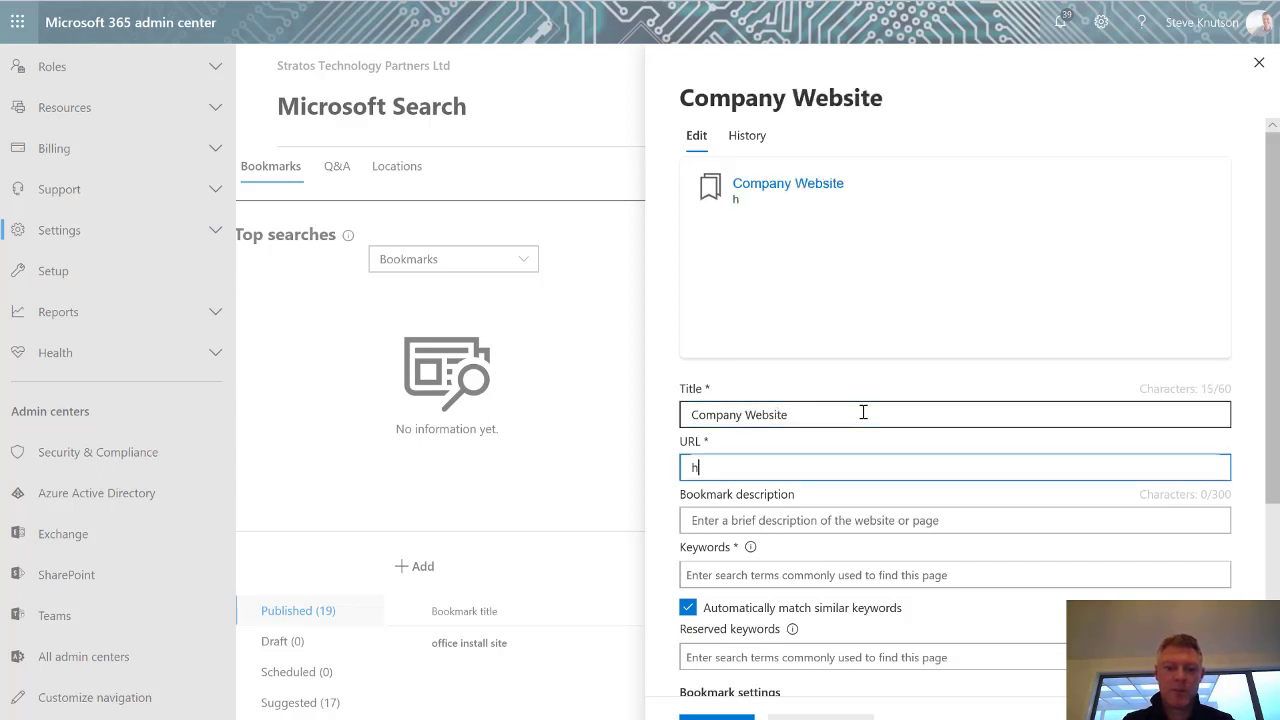
type("ttps://www.st")
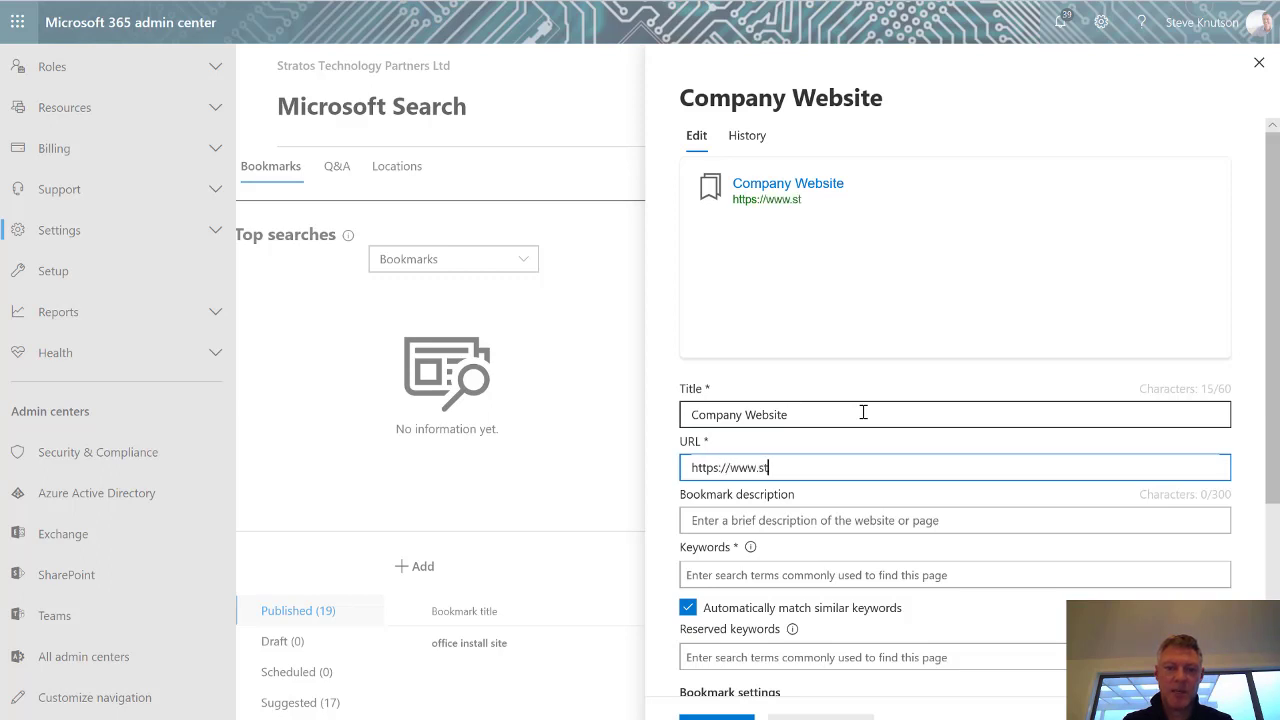
type("p.co.nz")
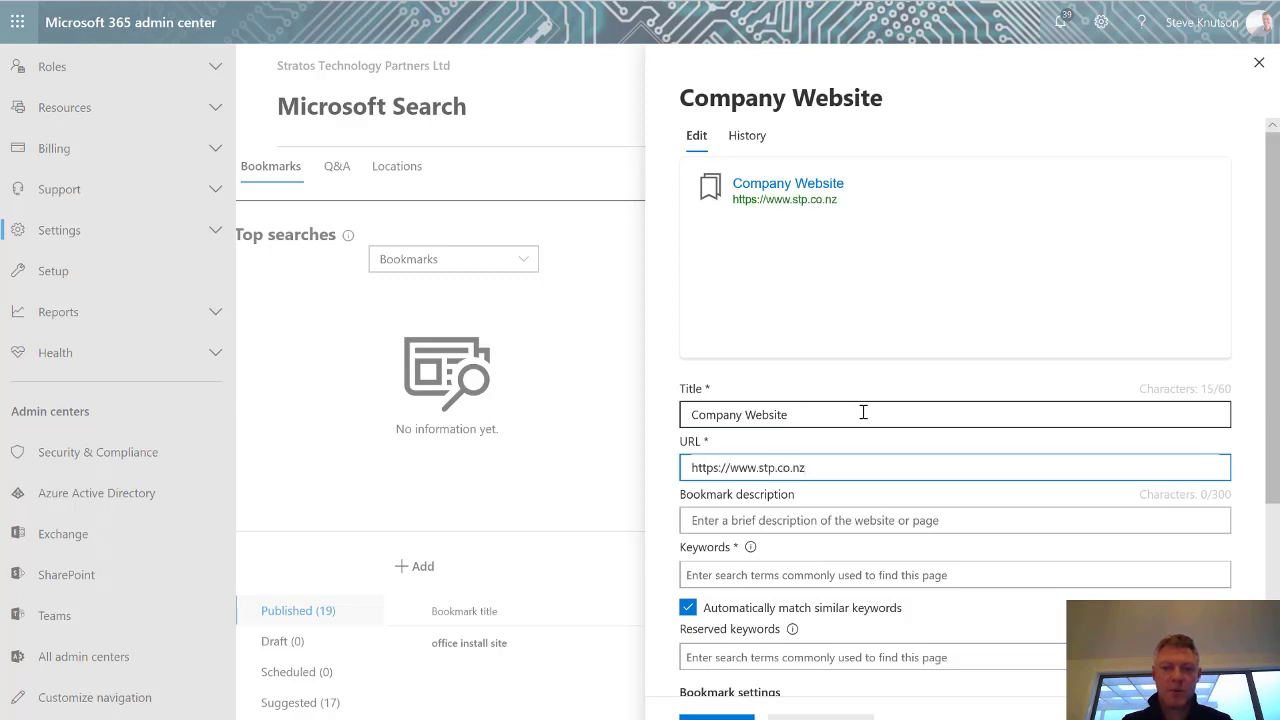
- Enter "Stratos Technology Partners website" as the bookmark description
key("Tab")
type("Stratos ")
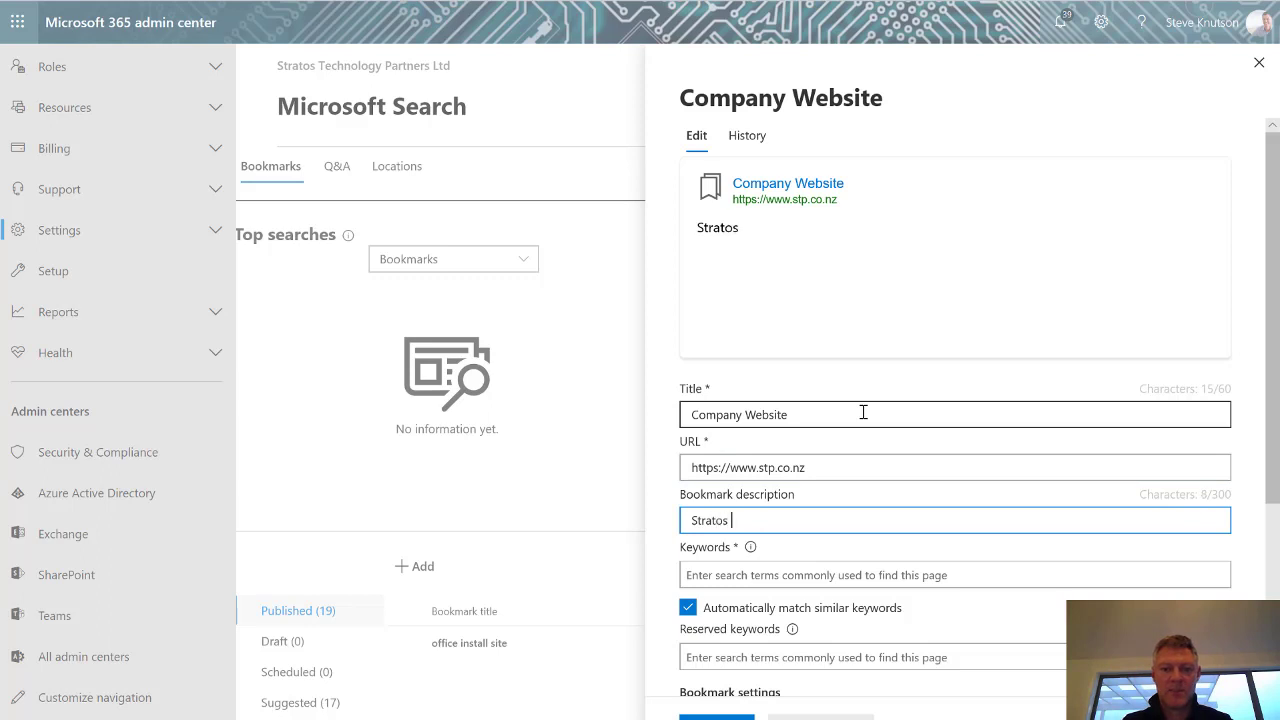
type("Technology")
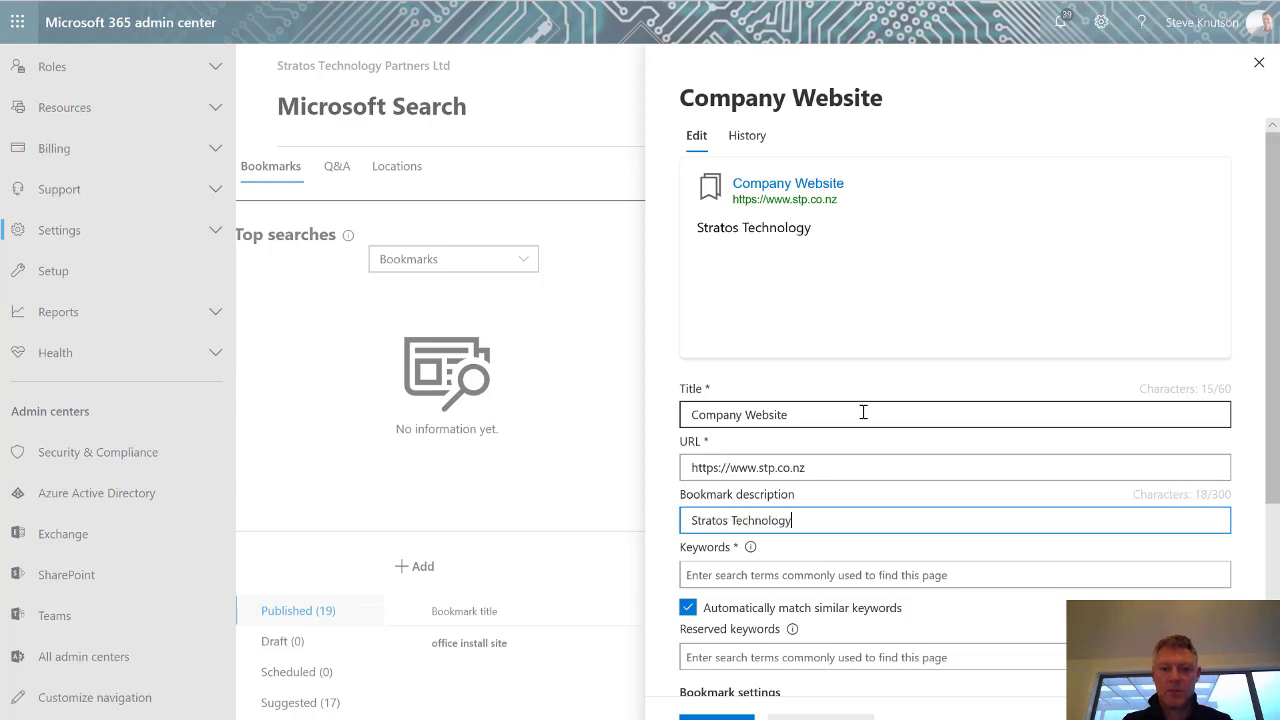
type(" Partners website")
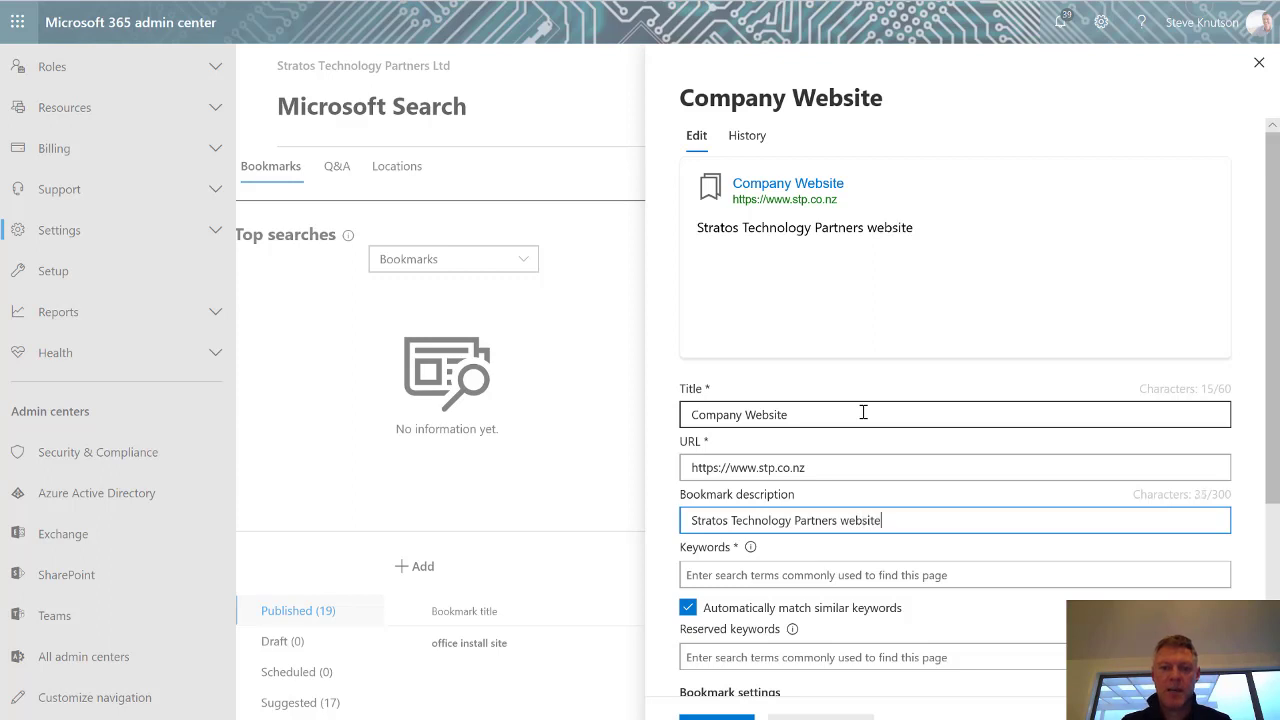
- Add the keywords "stratos" and "company website" to the bookmark
key("Tab")
type("Strat")
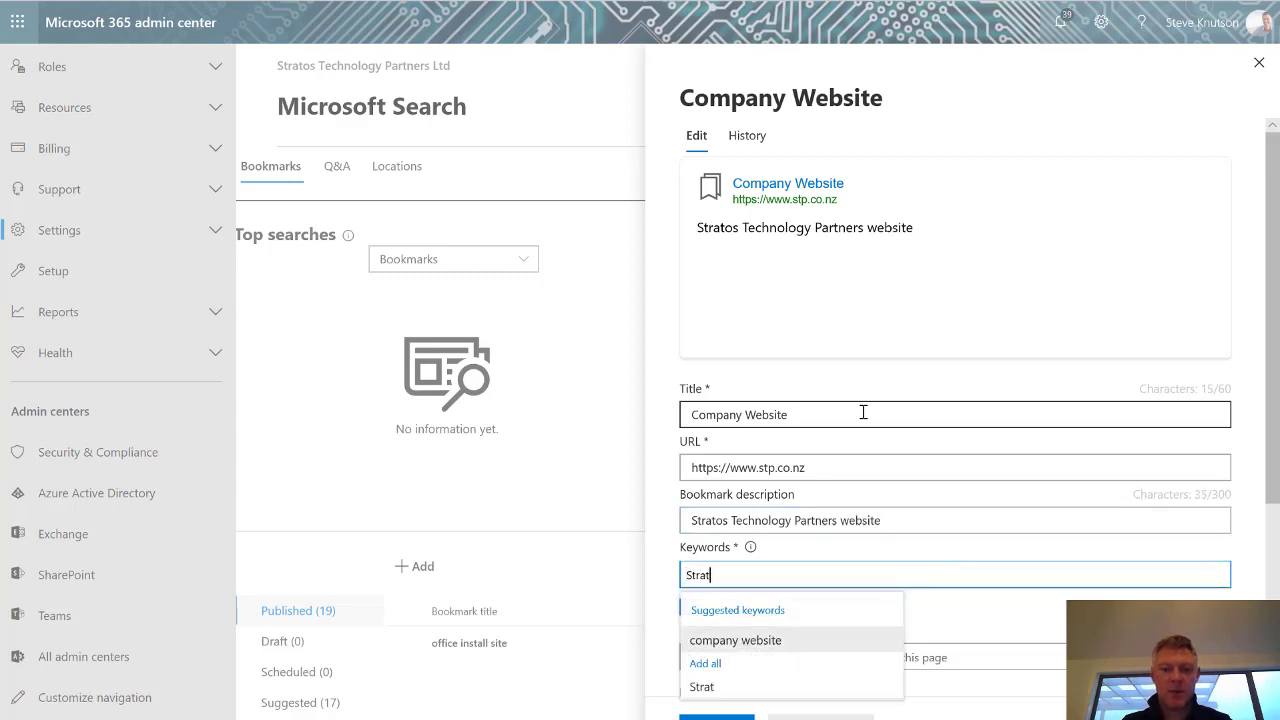
type("os")
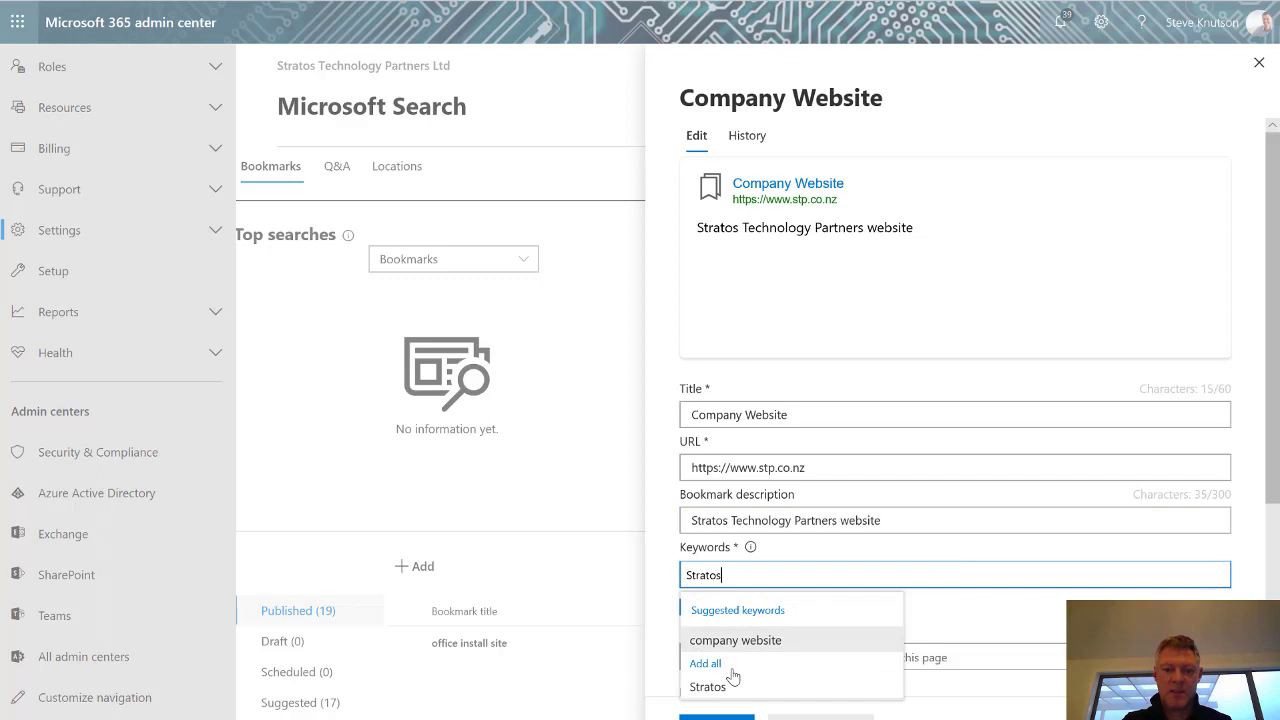
left_click(734, 686)
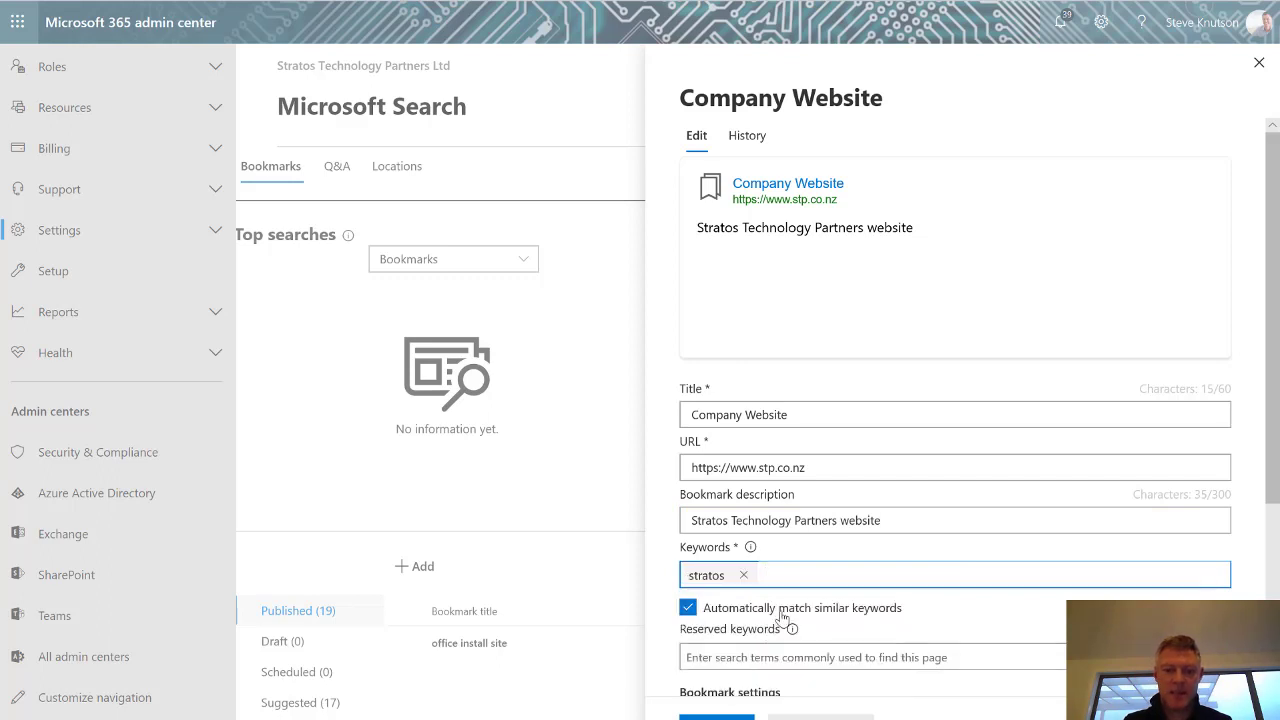
type("company website")
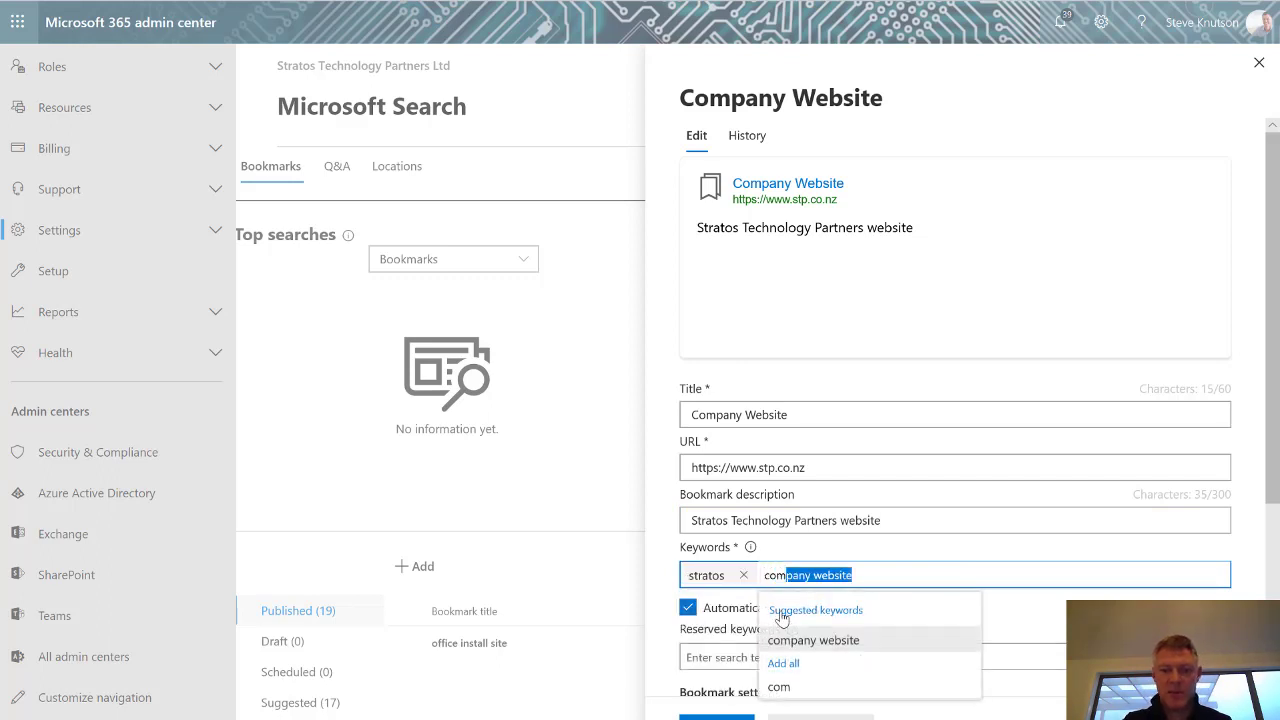
left_click(795, 642)
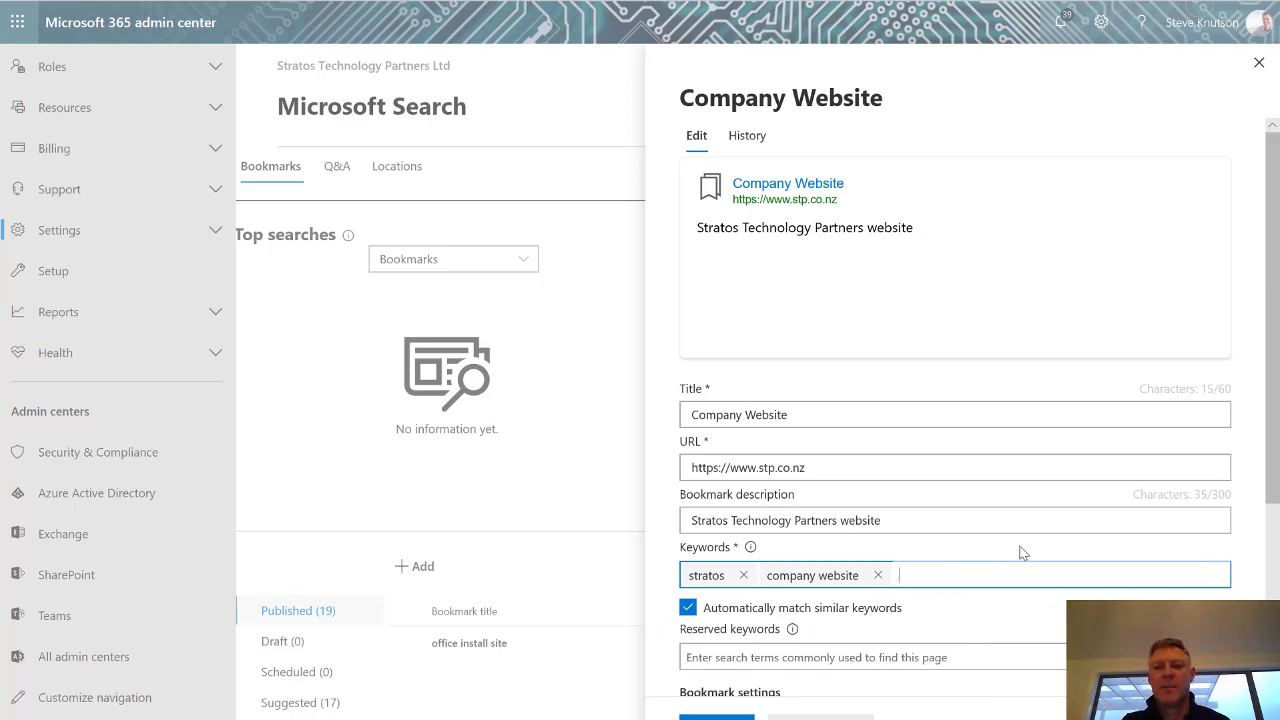
- Review the bookmark's date and country or region availability options, and collapse both sections
scroll(1040, 530, "down", 1)
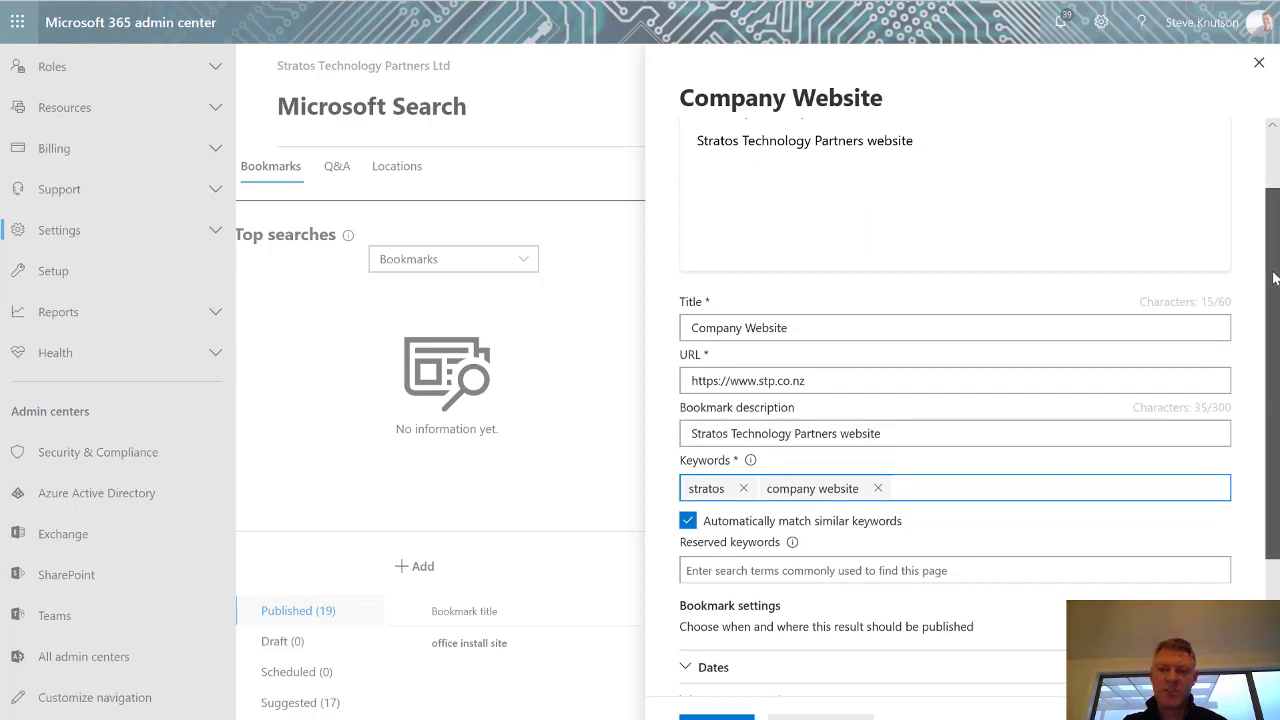
left_click_drag(1276, 287, 1273, 410)
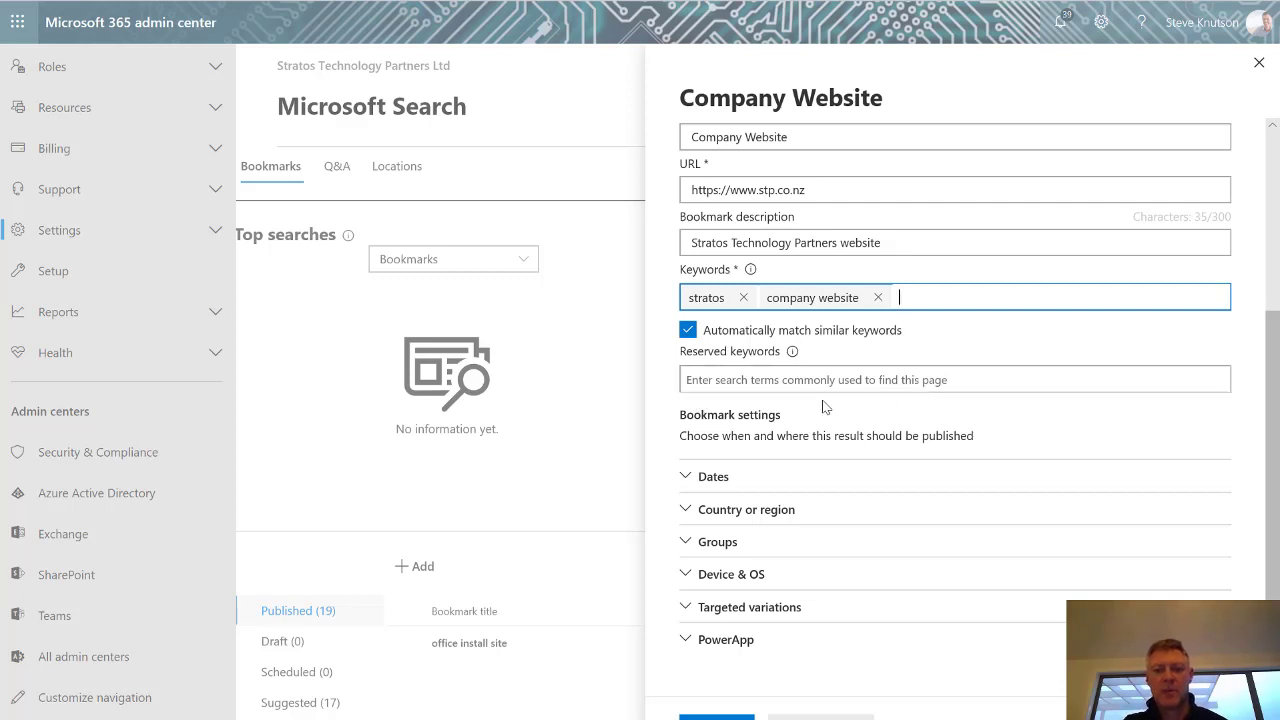
left_click(690, 478)
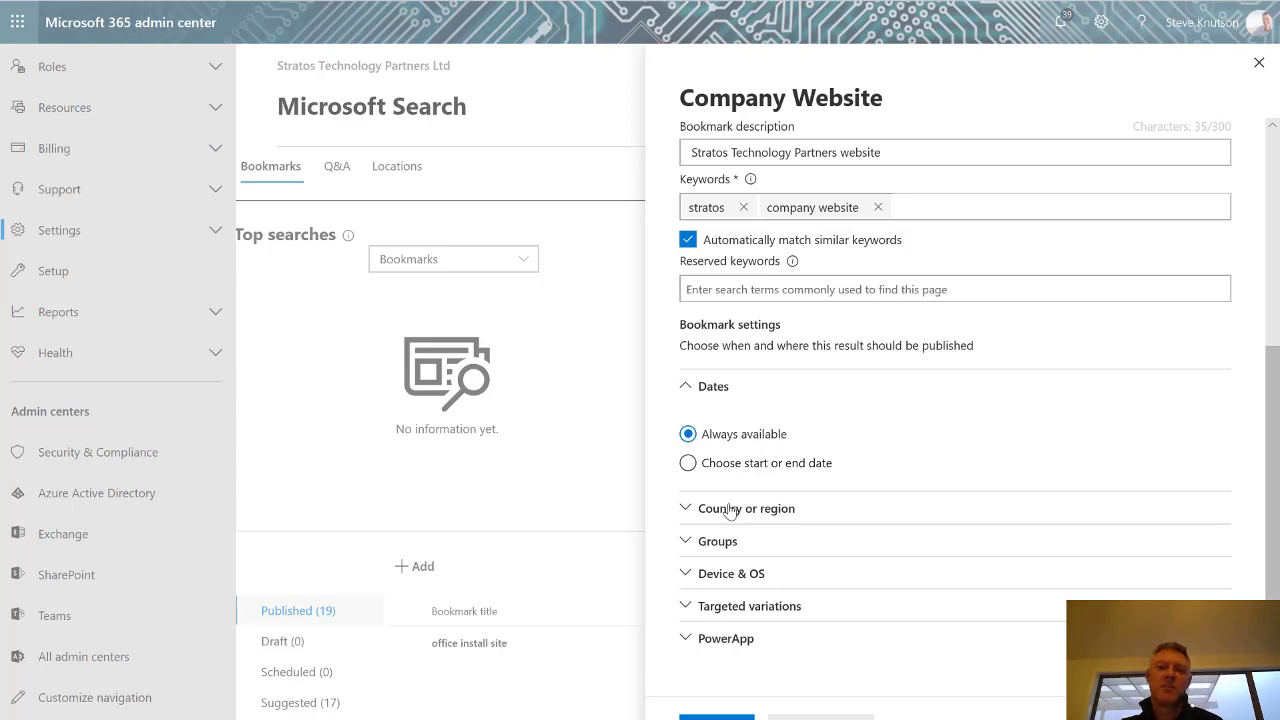
left_click(730, 508)
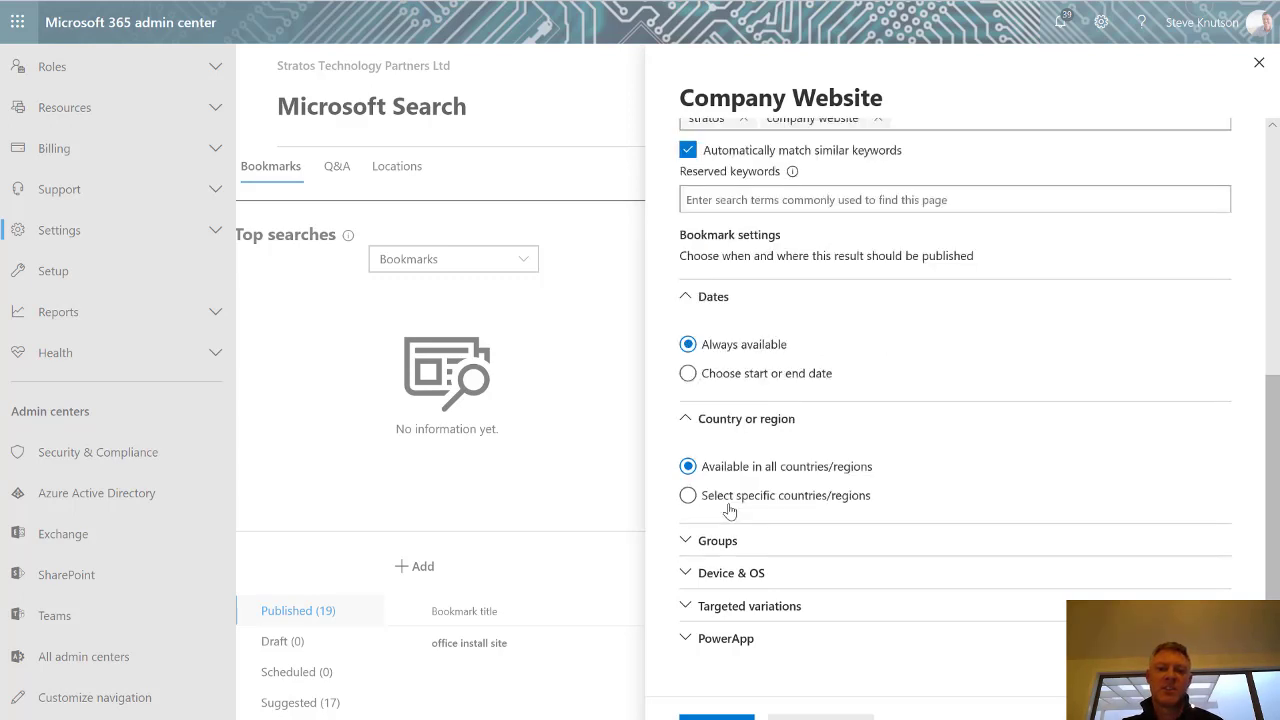
left_click(692, 298)
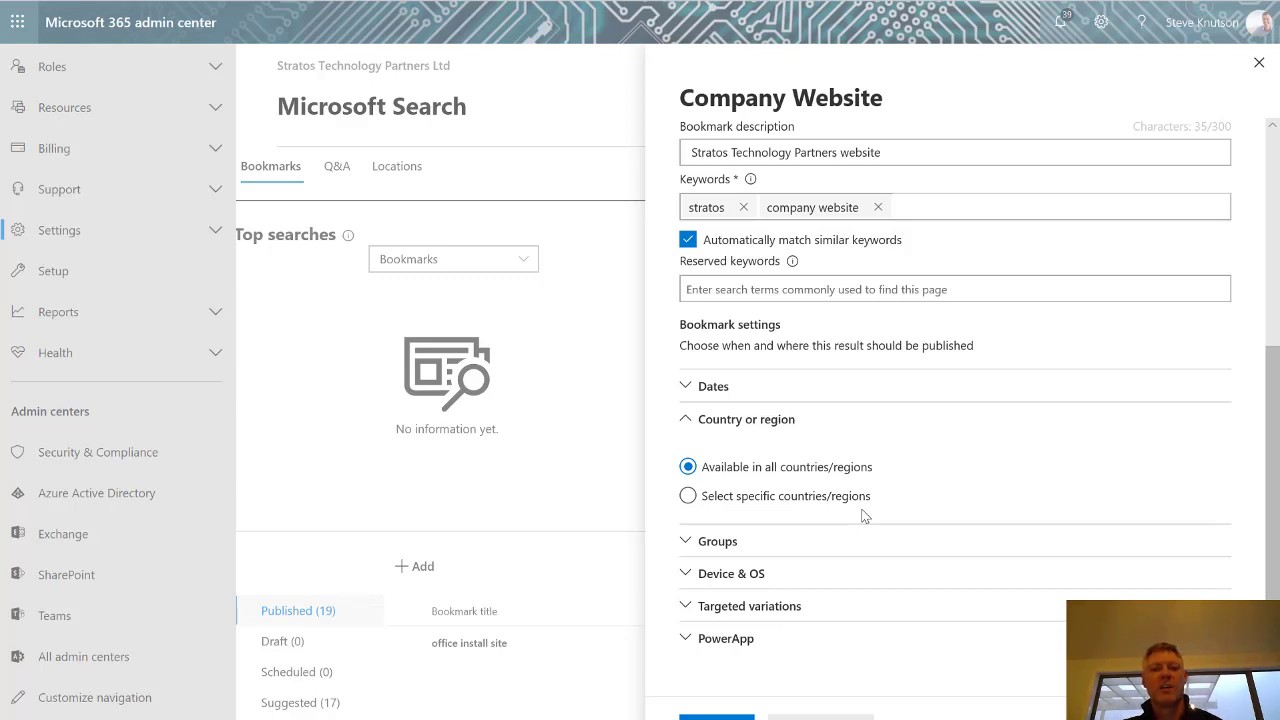
left_click(693, 424)
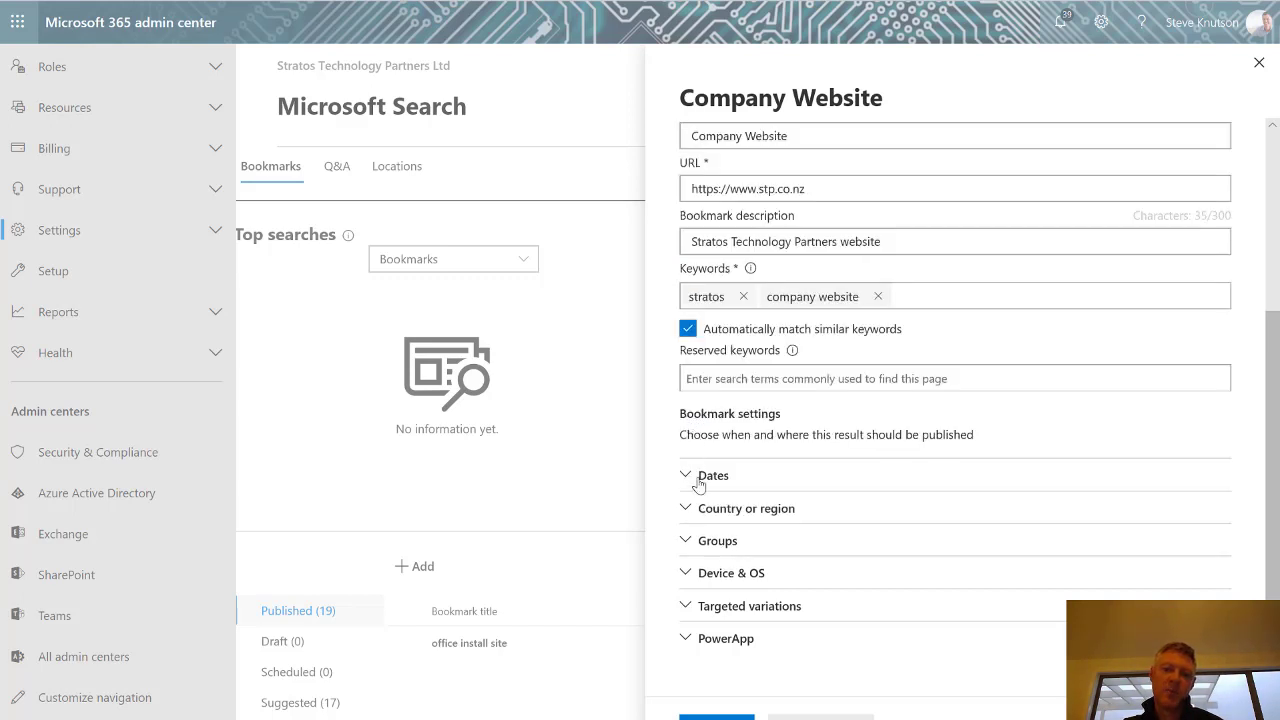
- Try to restrict the bookmark's visibility to specific groups by looking up the Marketing security group
left_click(688, 540)
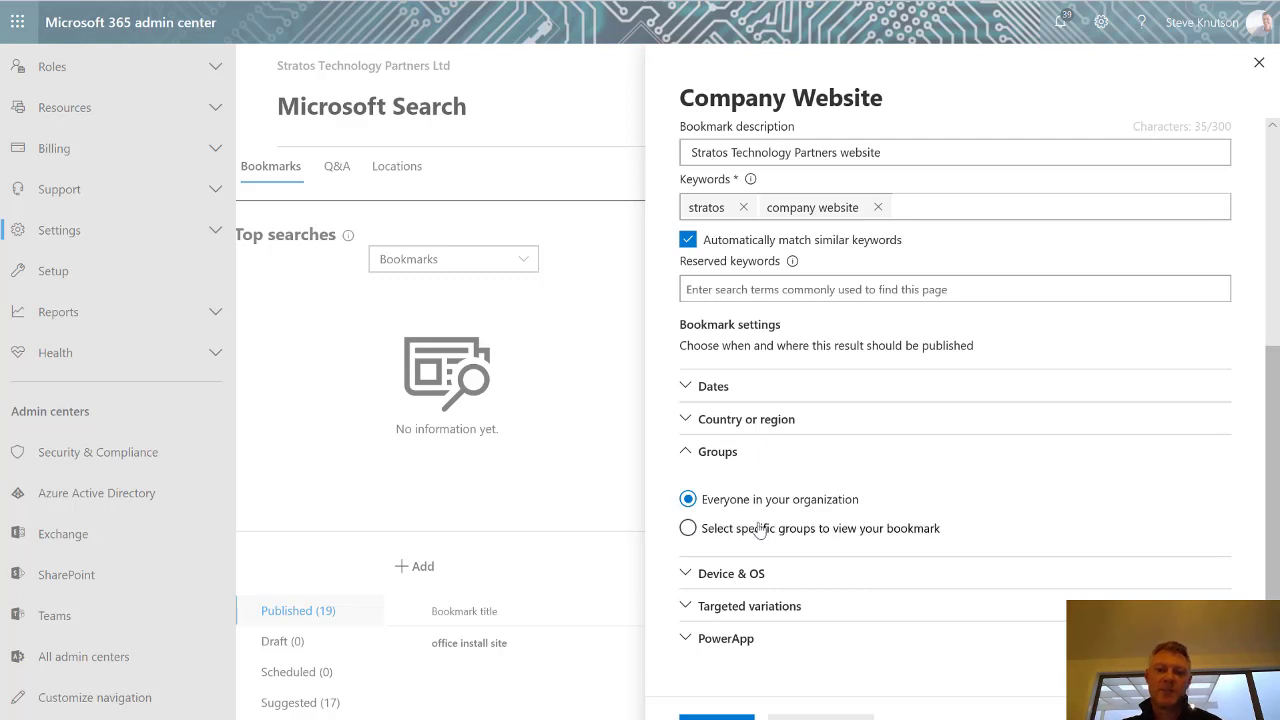
left_click(726, 528)
left_click(795, 553)
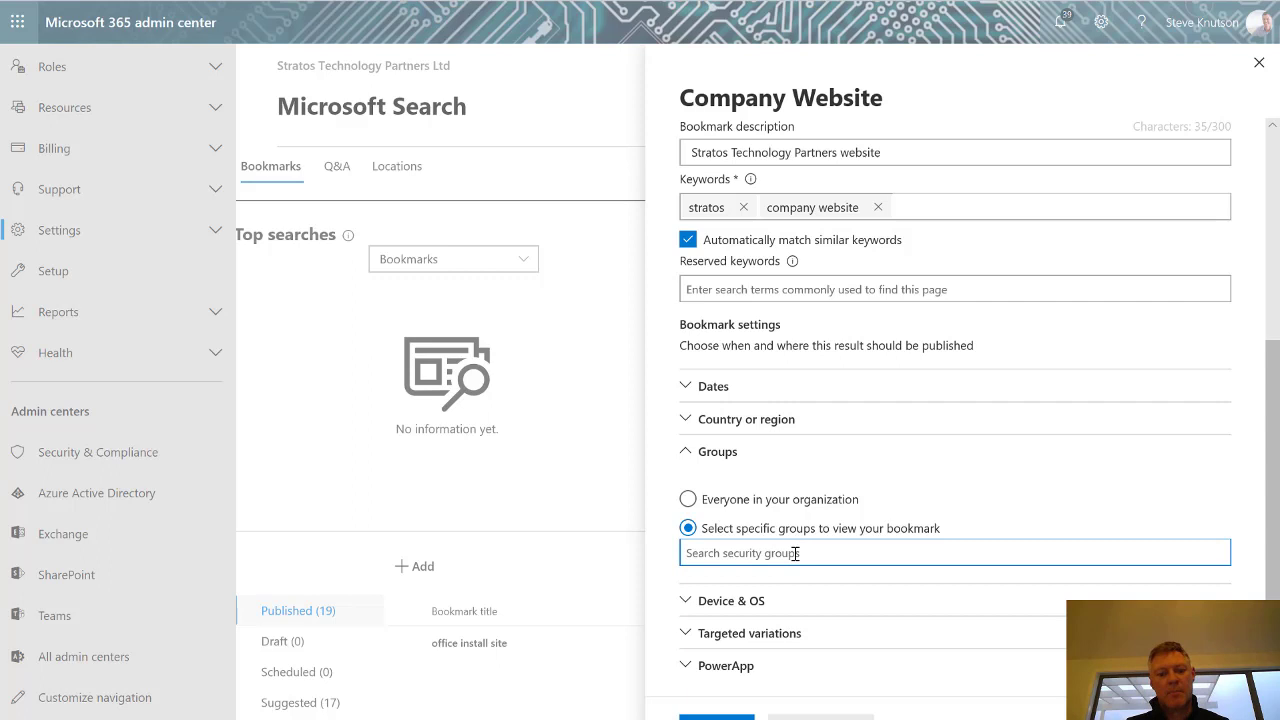
type("mark")
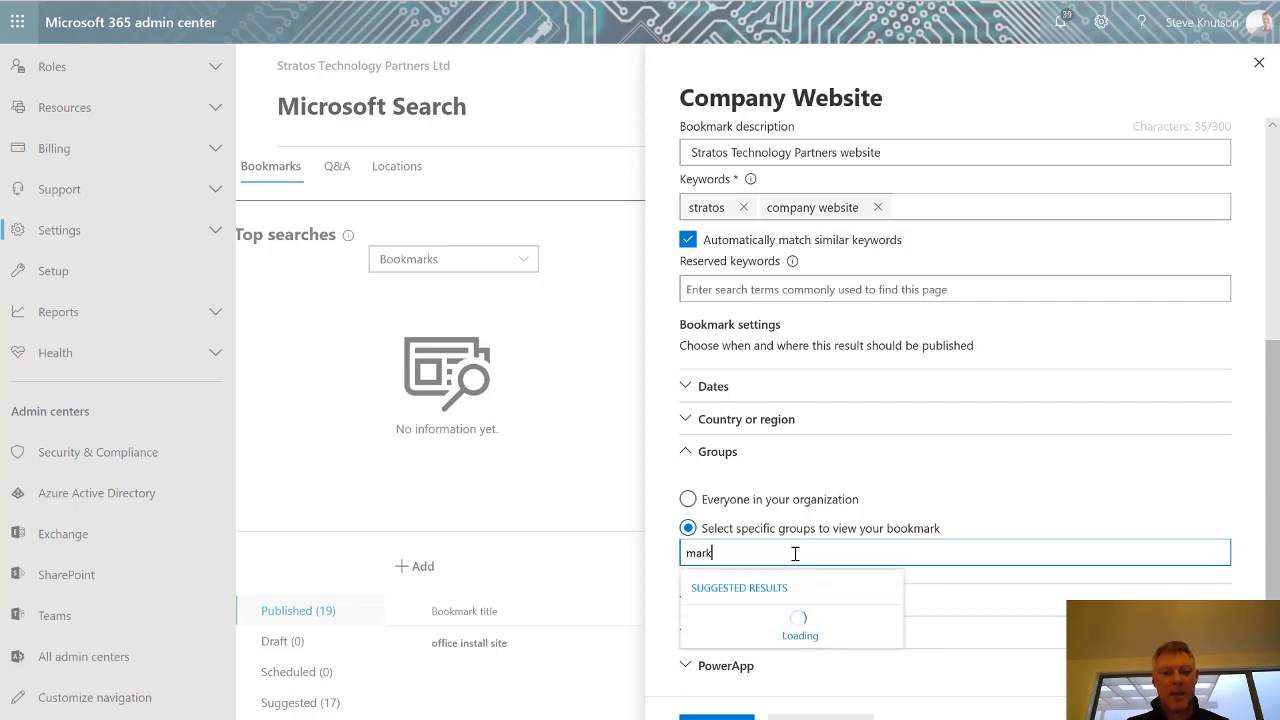
type("eting")
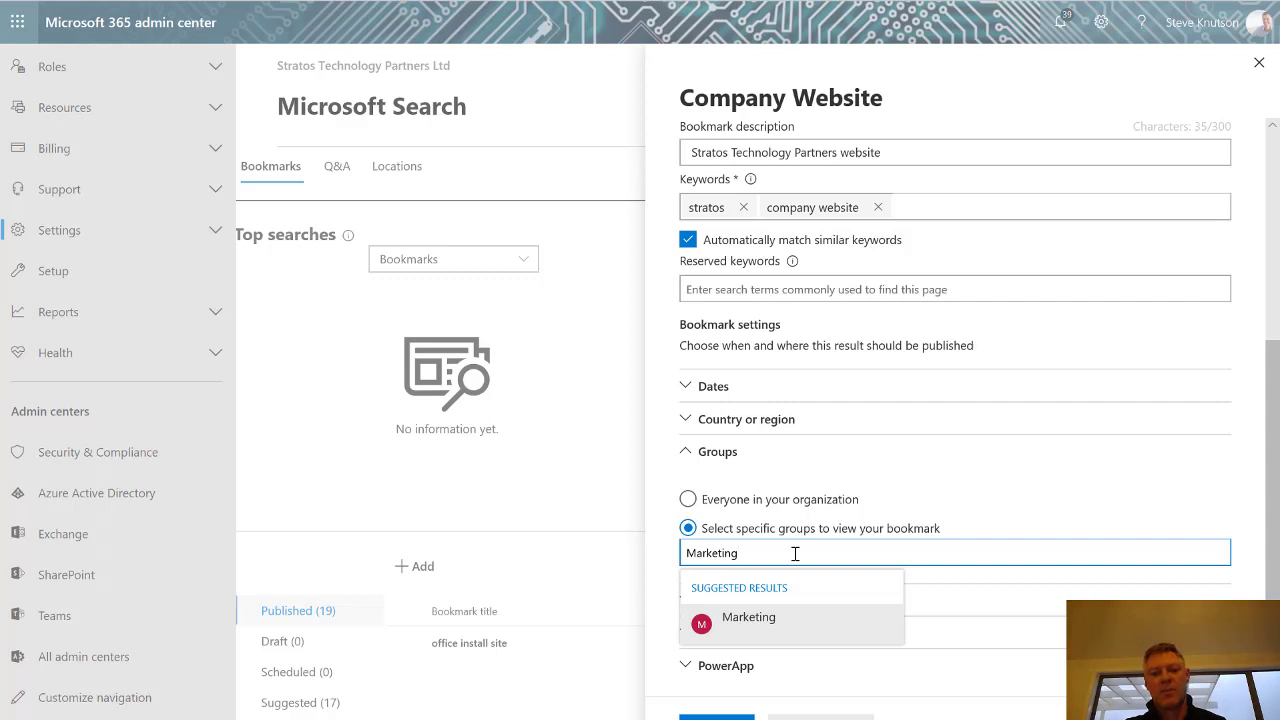
- Make the bookmark available to everyone in the organization and publish it
left_click(758, 508)
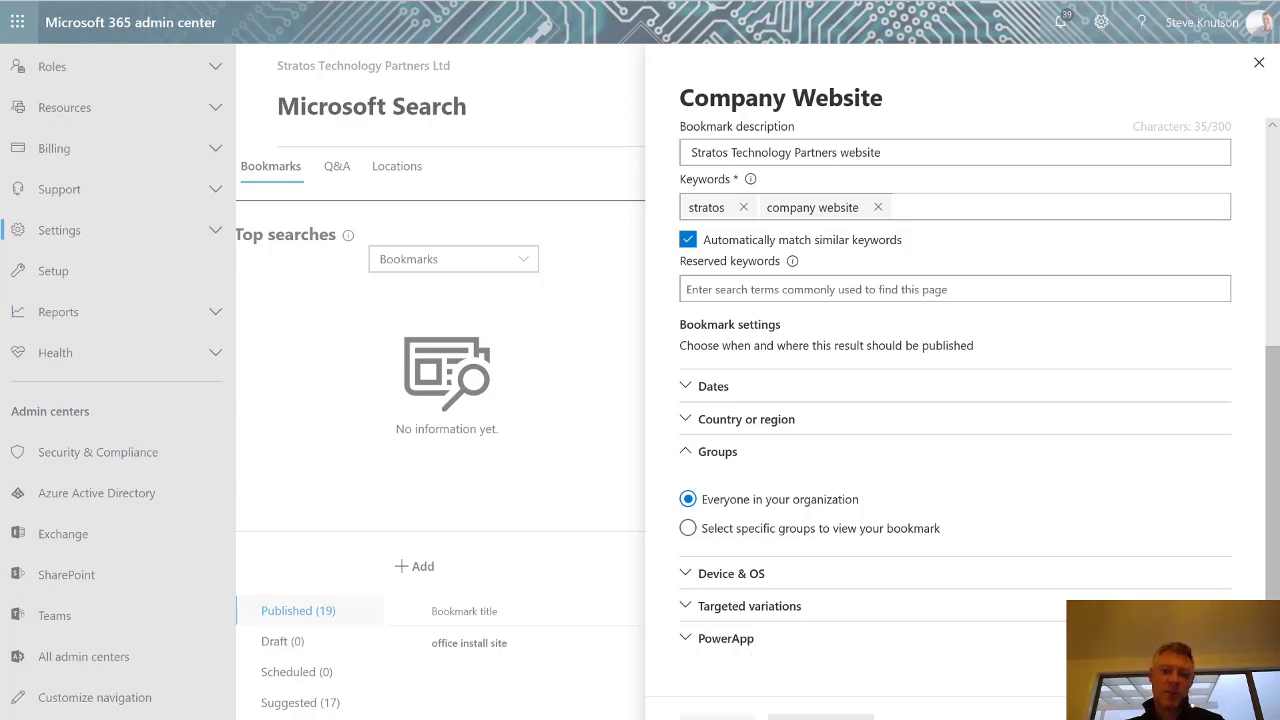
left_click(716, 716)
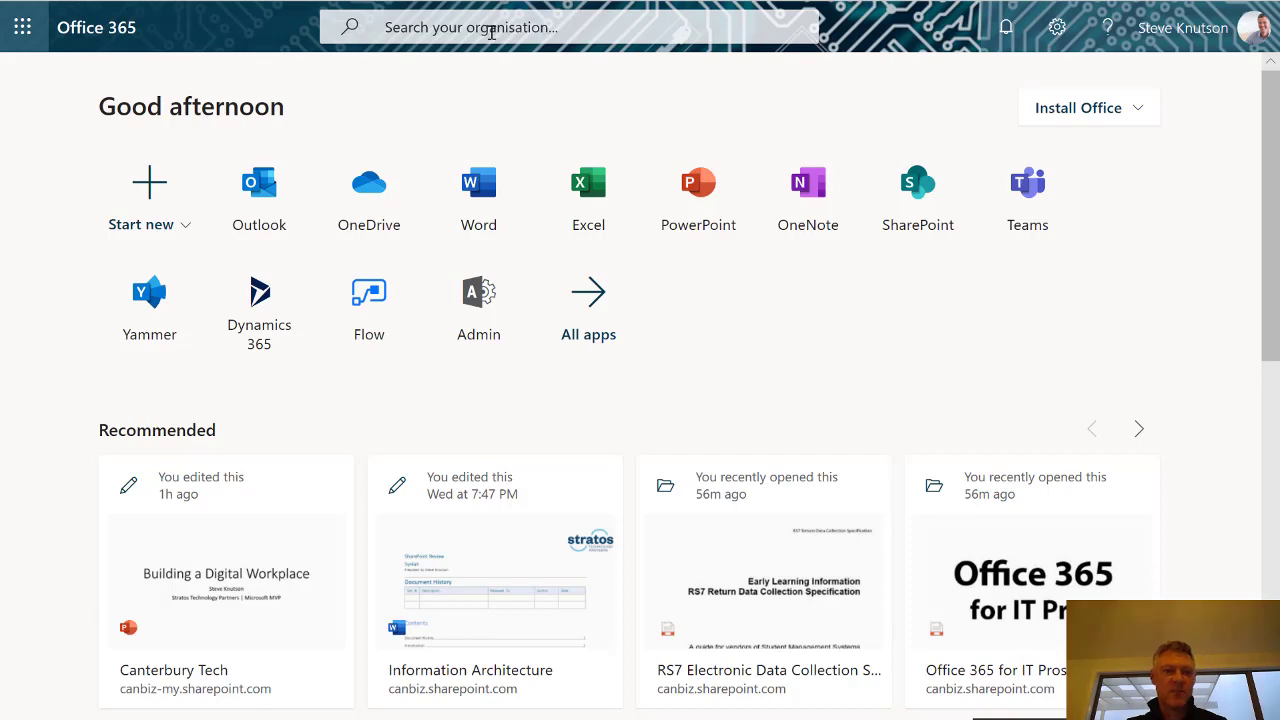
- Search the organisation for "stratos" from the Office 365 home page to check the bookmark
left_click(491, 32)
type("stratos")
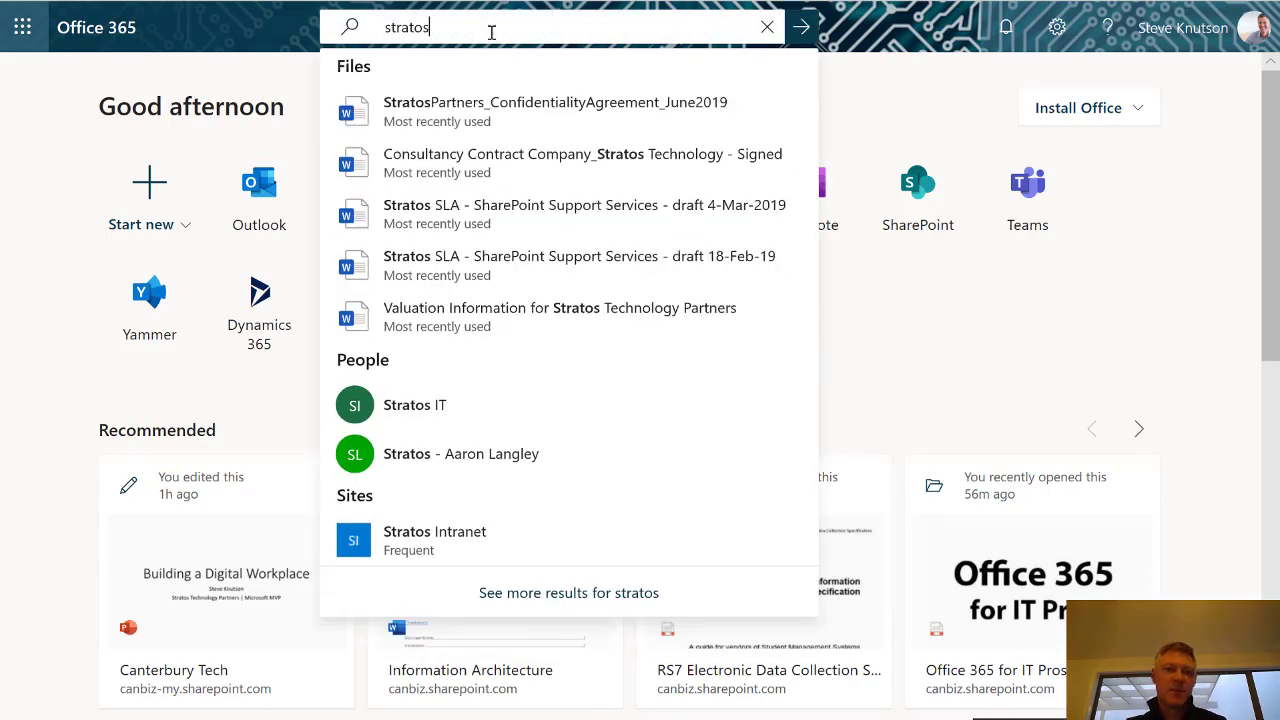
key("Return")
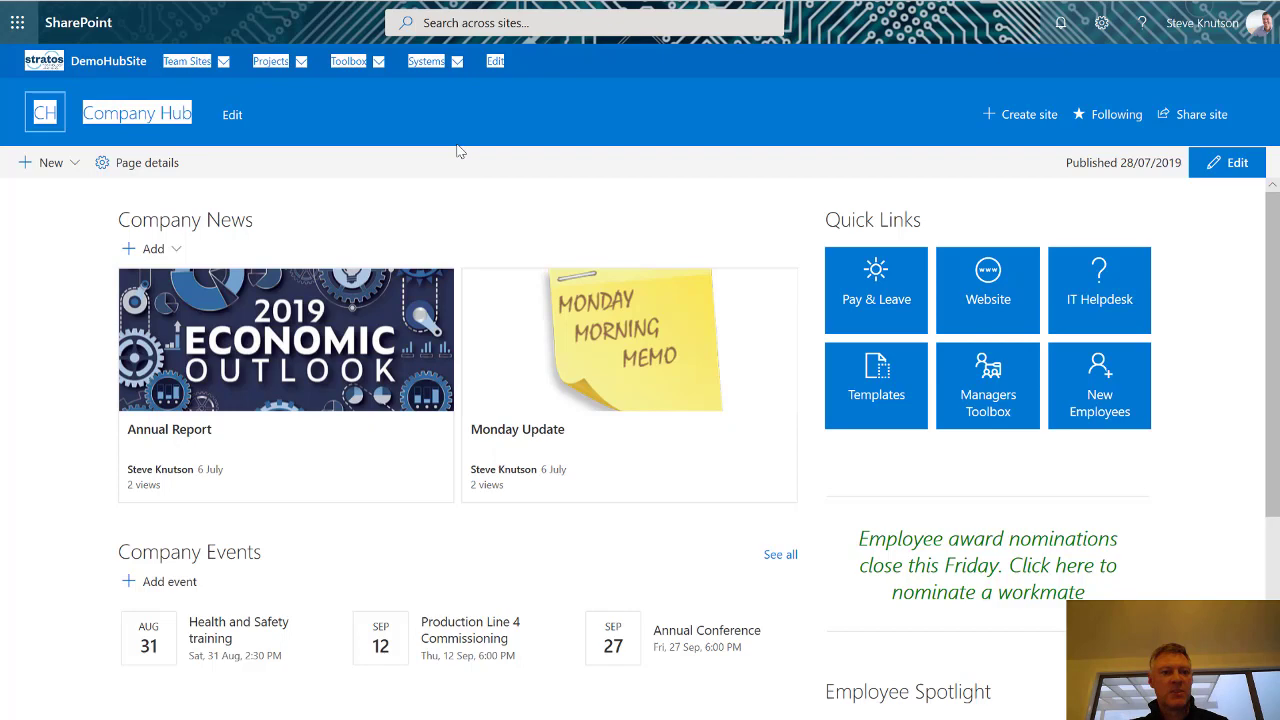
- Search for "stratos" from the SharePoint Company Hub site, widen the results to the whole organization, and exit the search
left_click(439, 26)
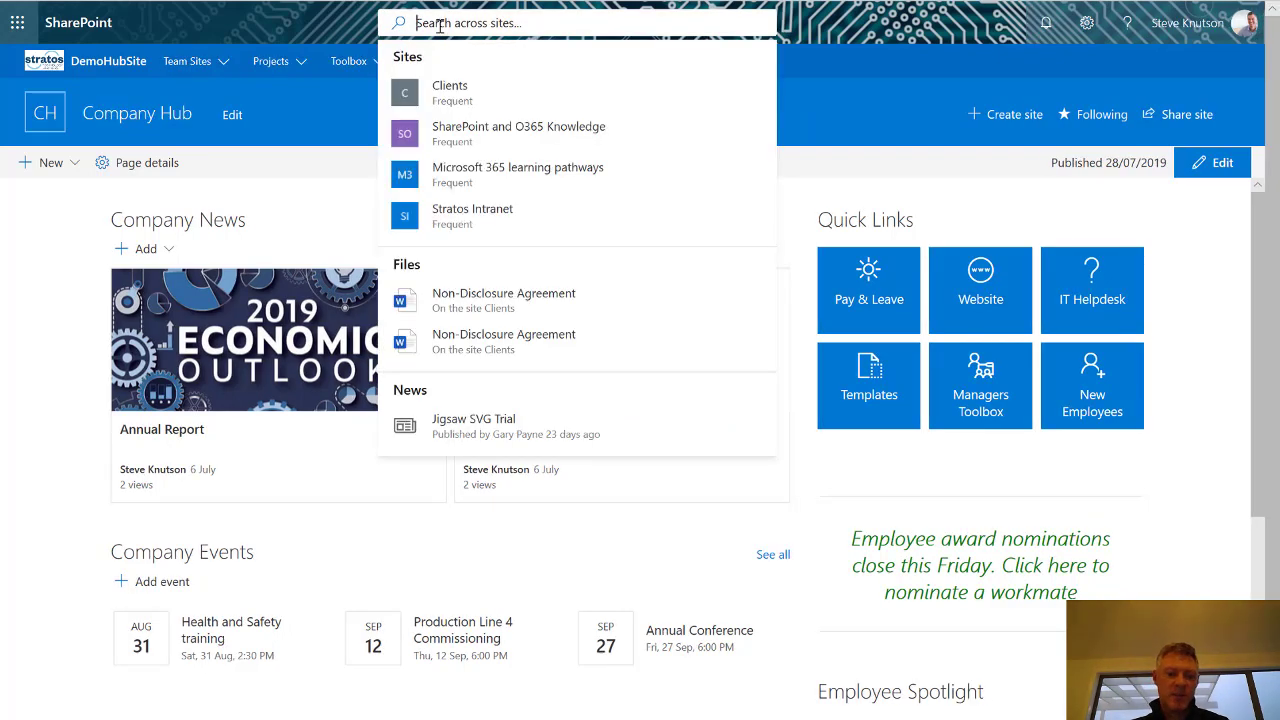
type("strato")
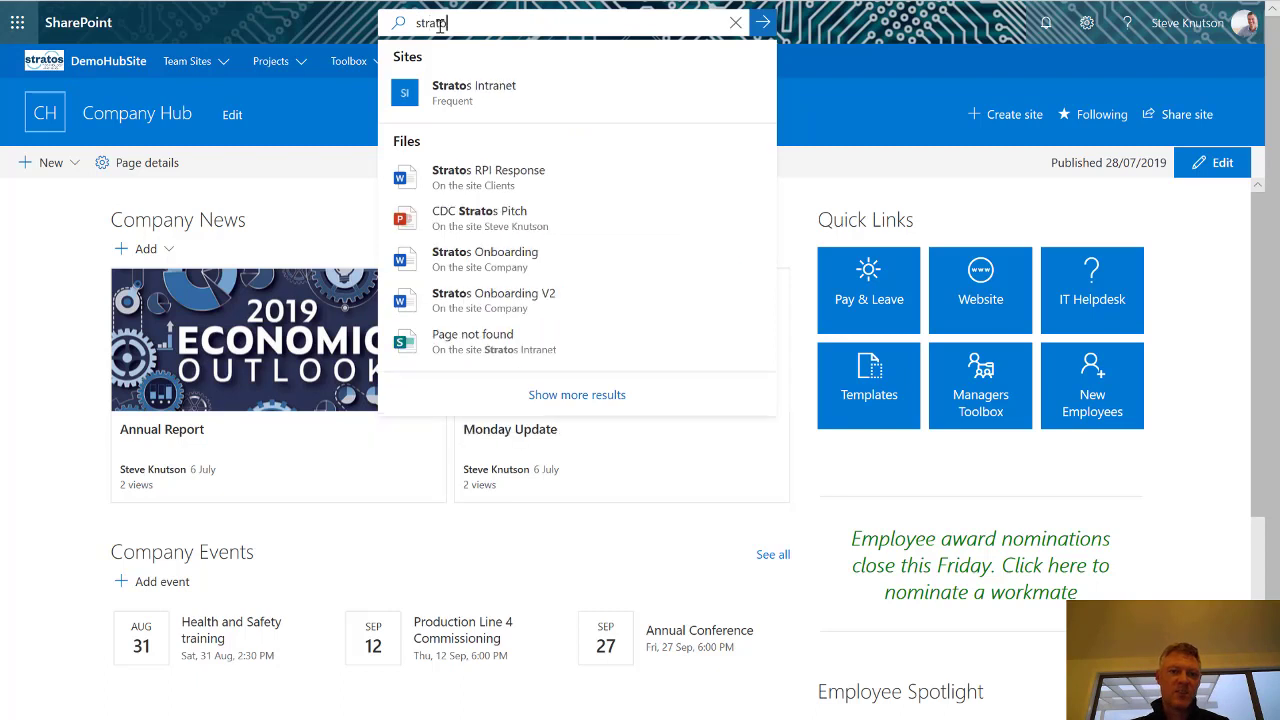
type("s")
key("Return")
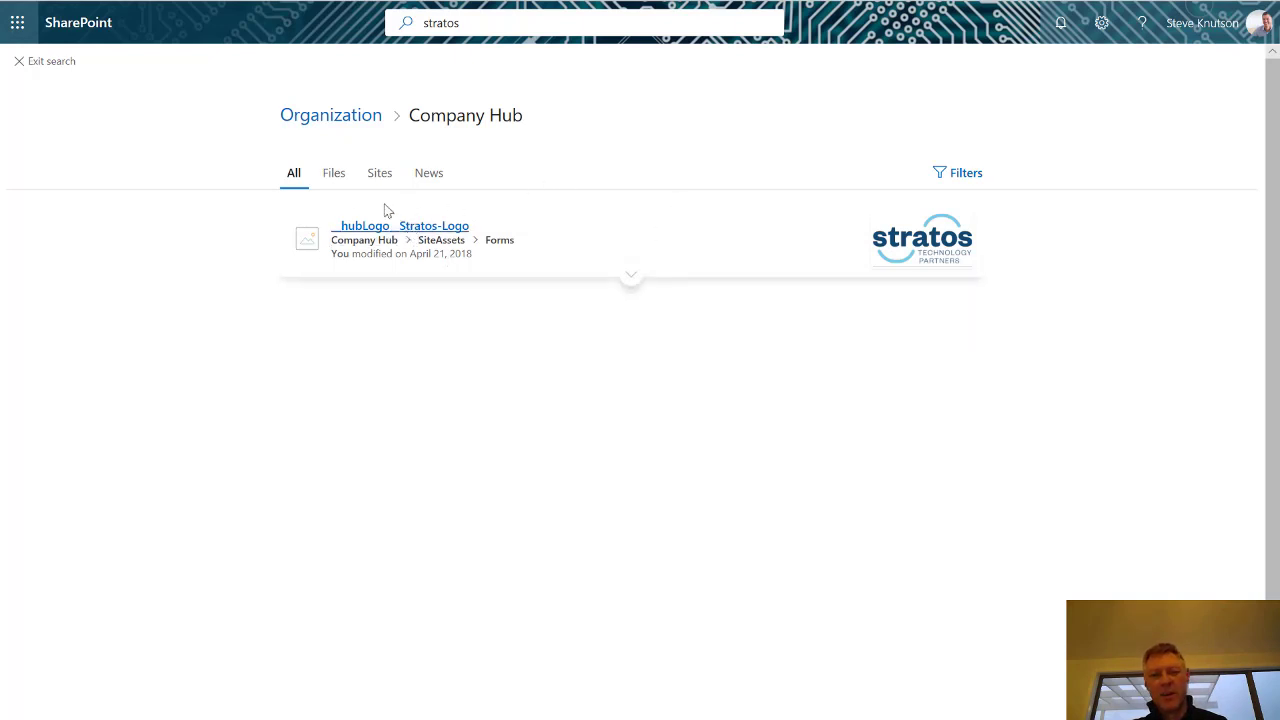
left_click(331, 116)
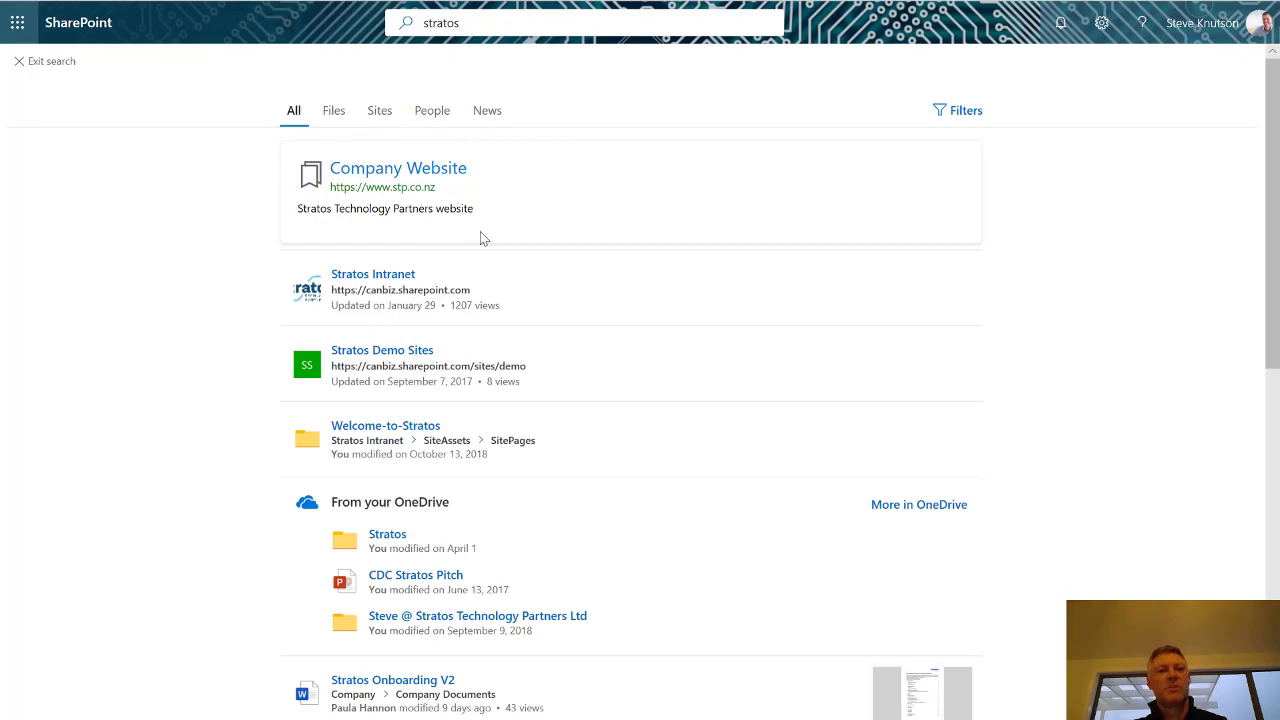
left_click(18, 64)
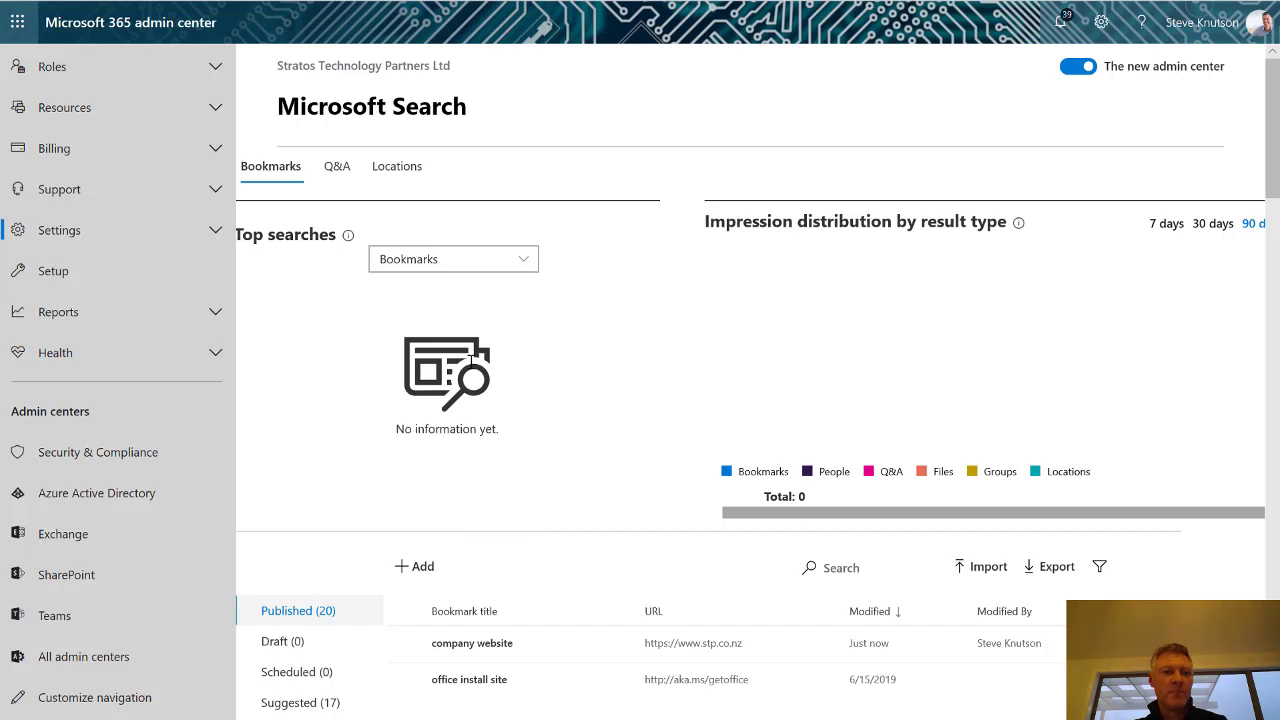
- Review the Microsoft Search locations and the blank form for adding a location, closing it without adding one
left_click(399, 170)
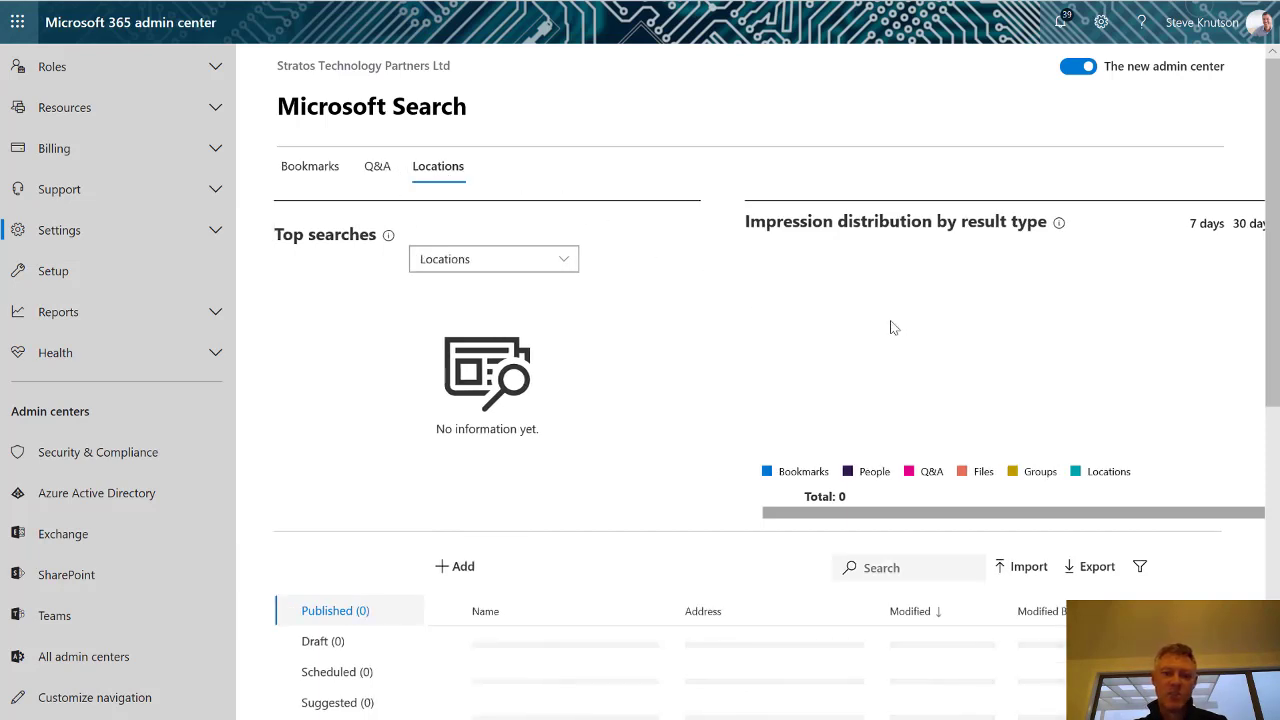
scroll(660, 380, "down", 2)
scroll(658, 382, "up", 2)
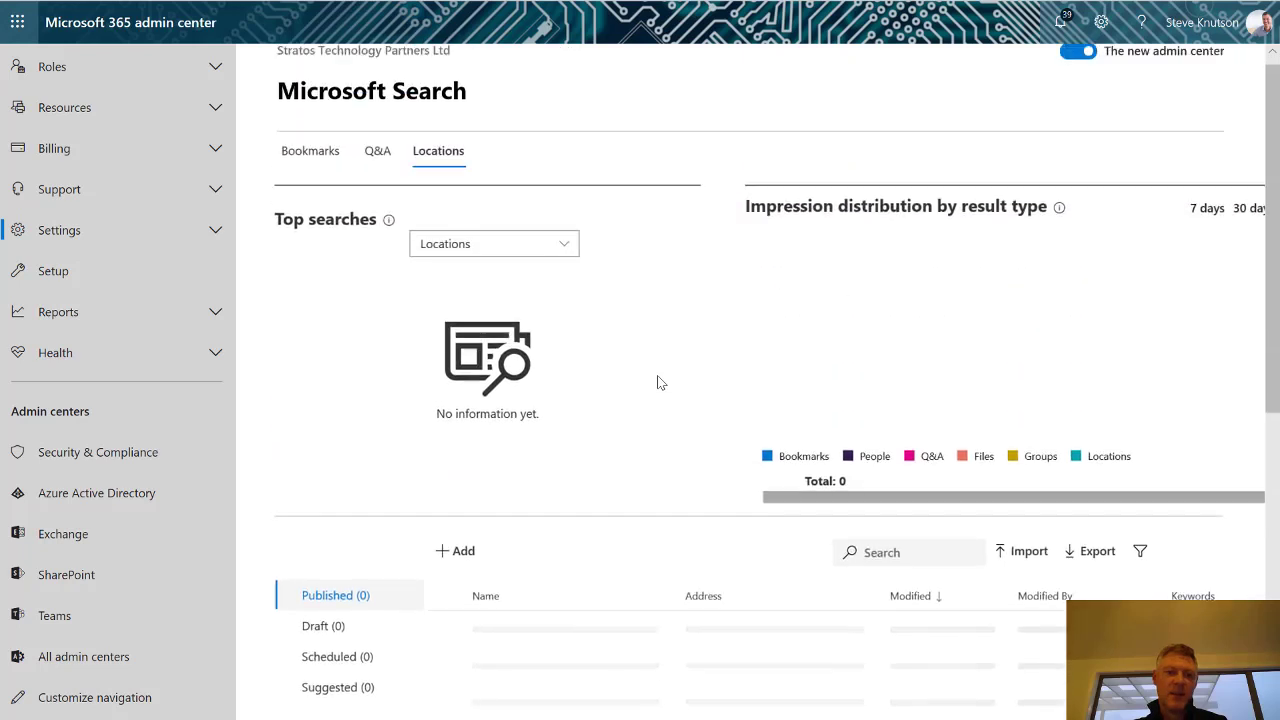
left_click(462, 564)
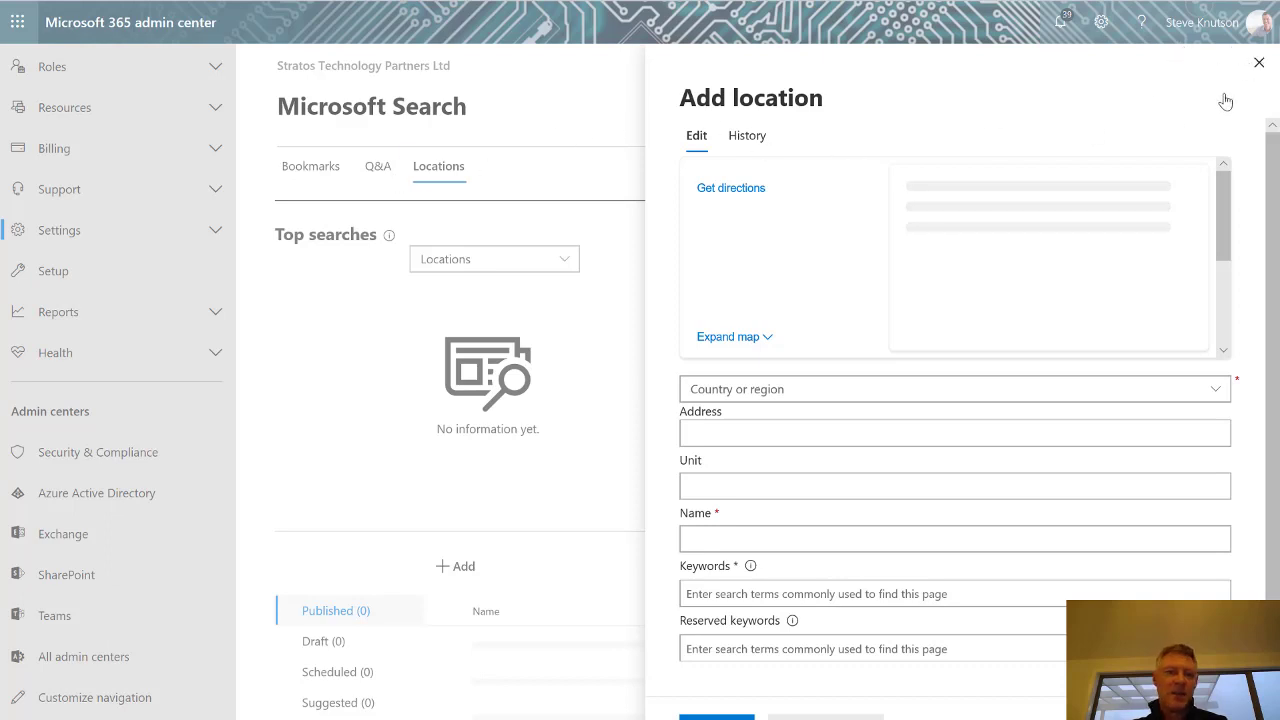
left_click(1259, 64)
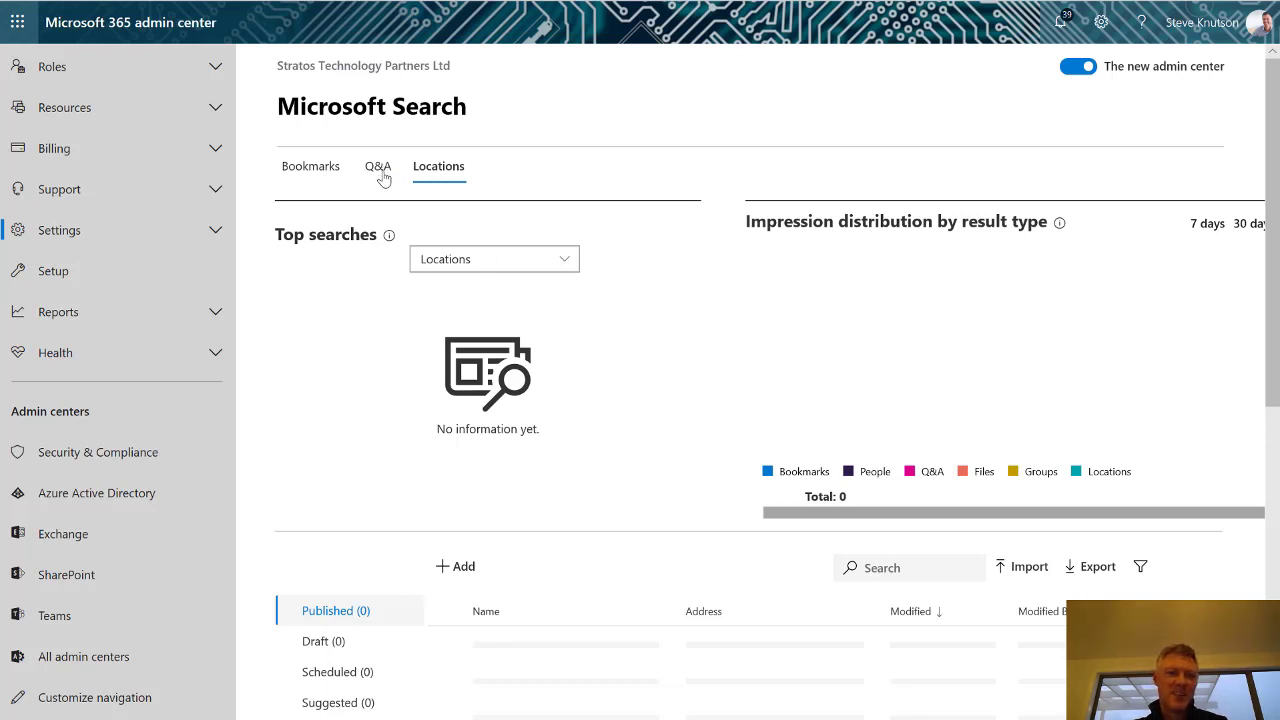
- Review the Microsoft Search Q&A entries and the blank form for adding a Q&A, closing it without adding one
left_click(381, 170)
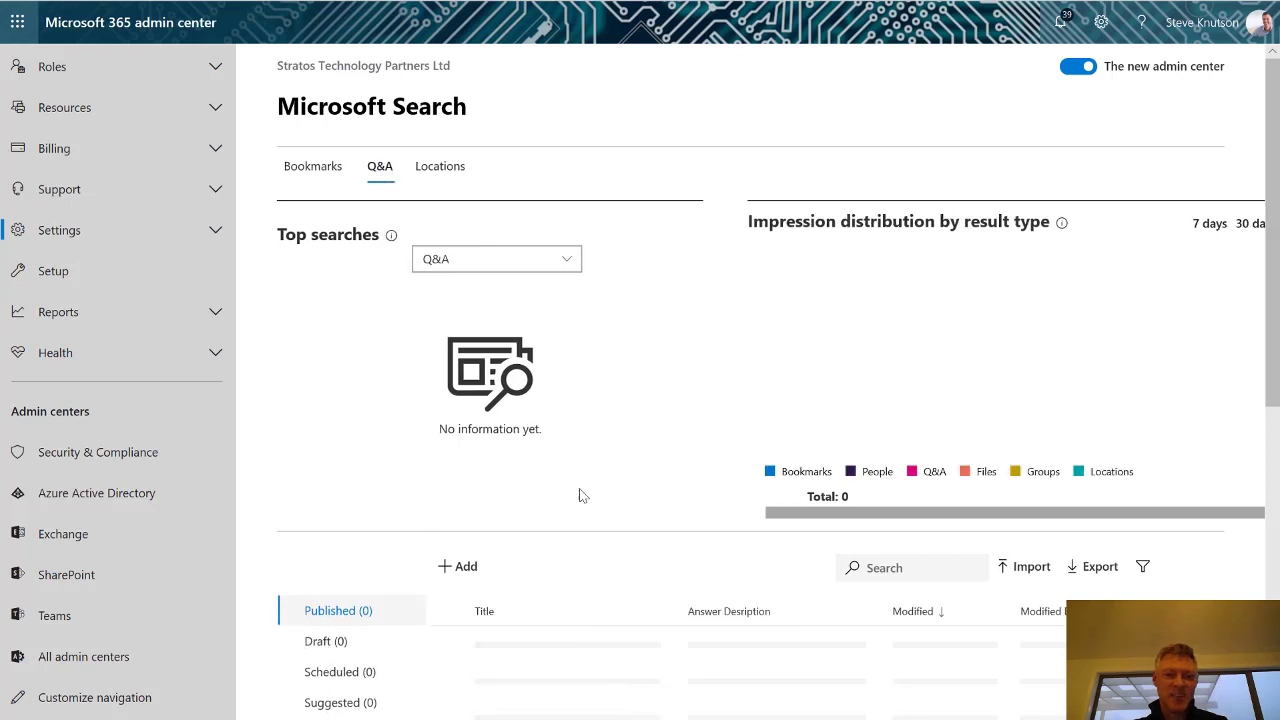
left_click(463, 567)
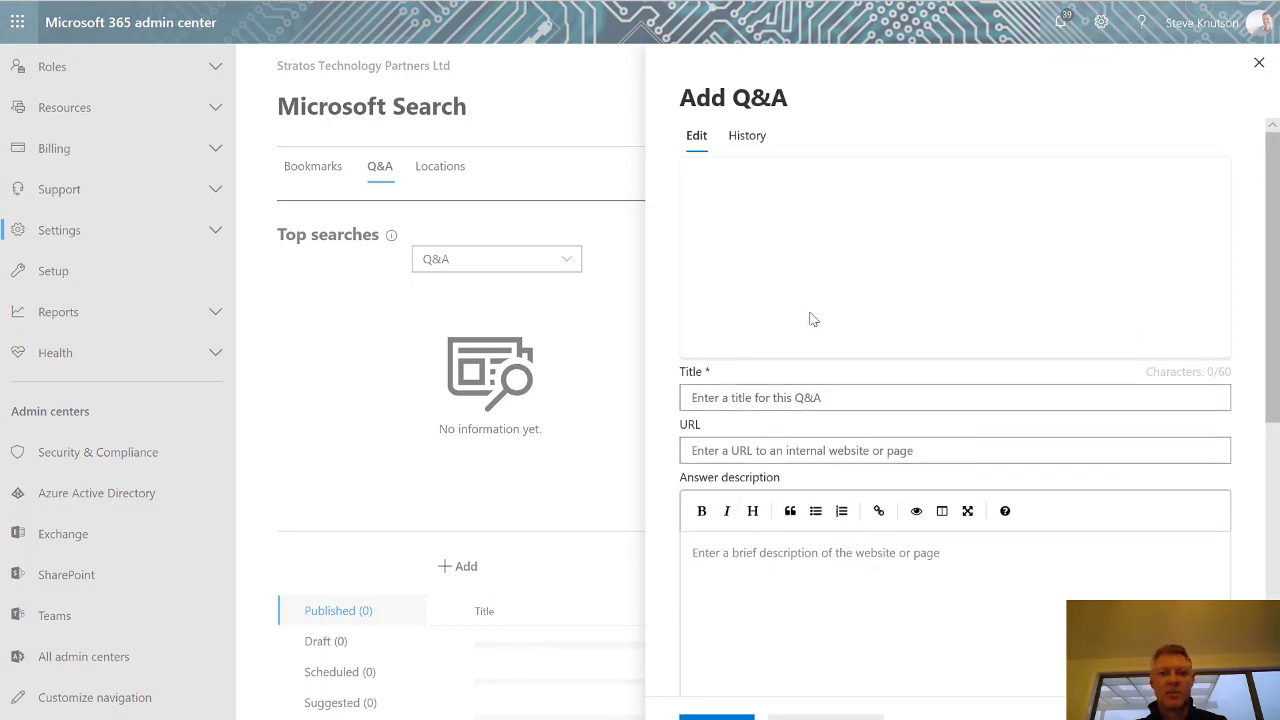
left_click(1259, 64)
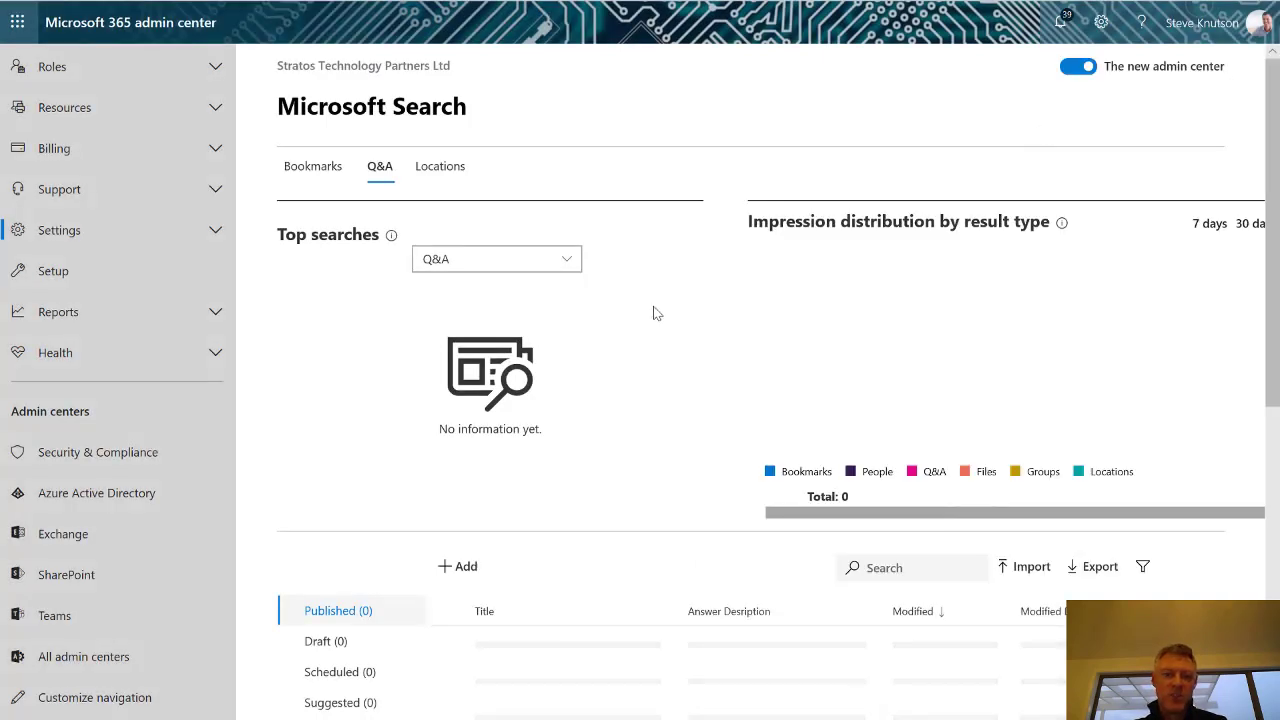